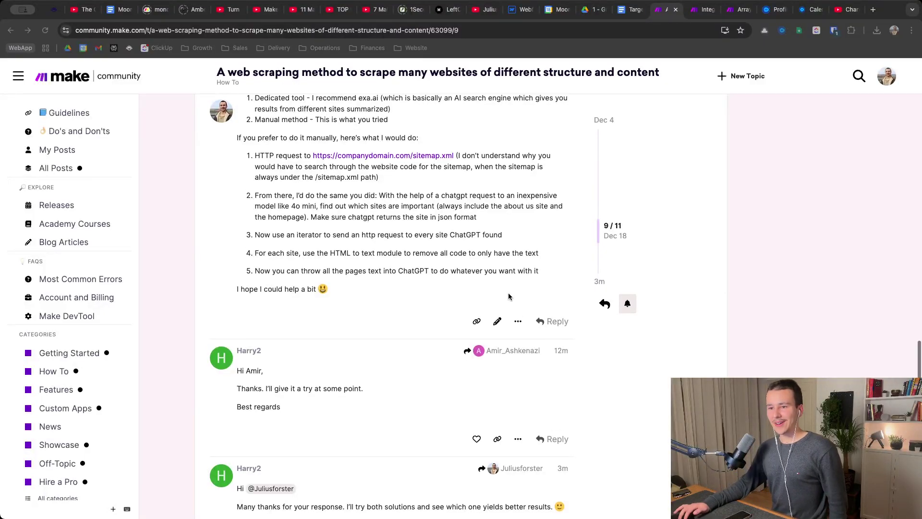
- Scroll through the community thread's five-step manual scraping method and its follow-up replies
{"action": "scroll", "coordinate": [509, 296], "scroll_direction": "down", "scroll_amount": 1}
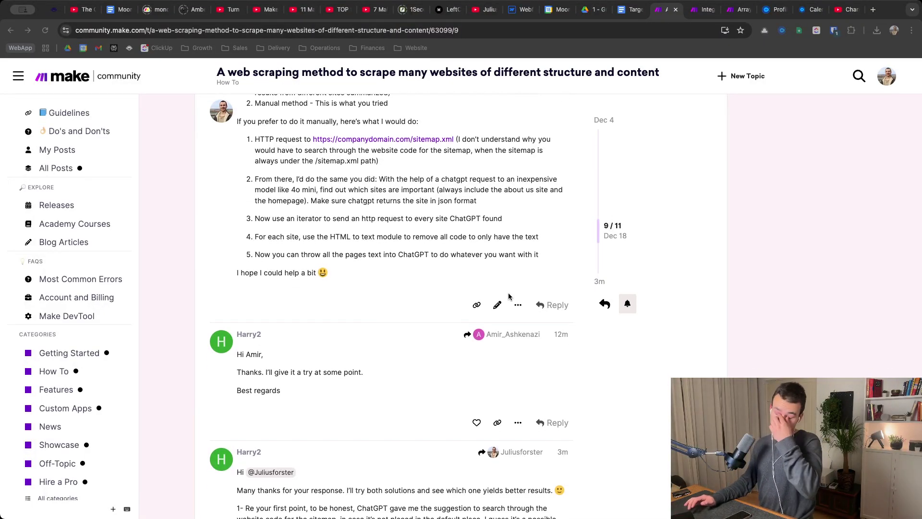
{"action": "scroll", "coordinate": [635, 271], "scroll_direction": "down", "scroll_amount": 3}
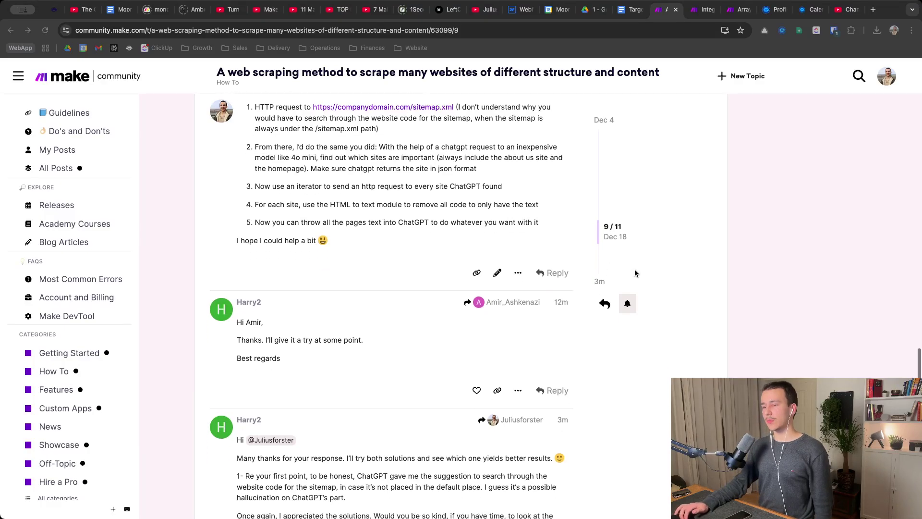
{"action": "scroll", "coordinate": [635, 272], "scroll_direction": "down", "scroll_amount": 2}
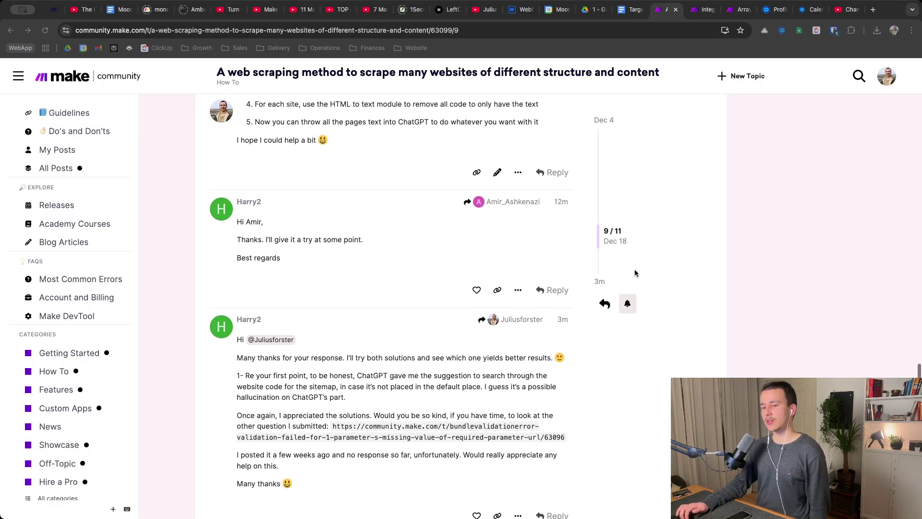
{"action": "scroll", "coordinate": [414, 284], "scroll_direction": "up", "scroll_amount": 1}
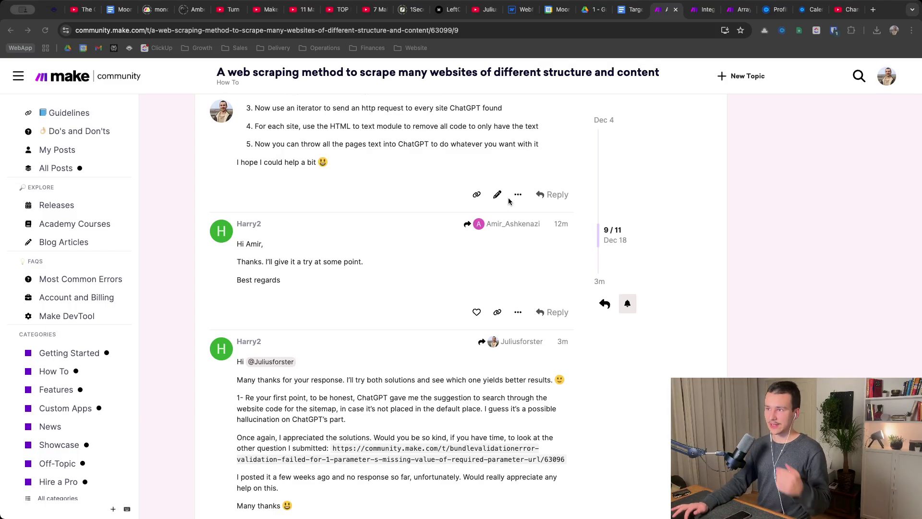
{"action": "left_click", "coordinate": [708, 10]}
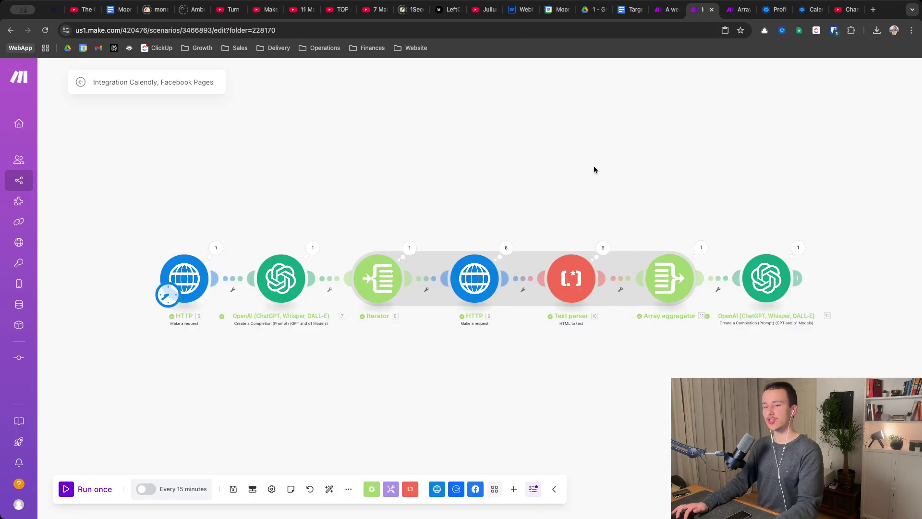
{"action": "mouse_move", "coordinate": [593, 170]}
{"action": "left_mouse_down"}
{"action": "mouse_move", "coordinate": [569, 166]}
{"action": "mouse_move", "coordinate": [578, 168]}
{"action": "left_mouse_up"}
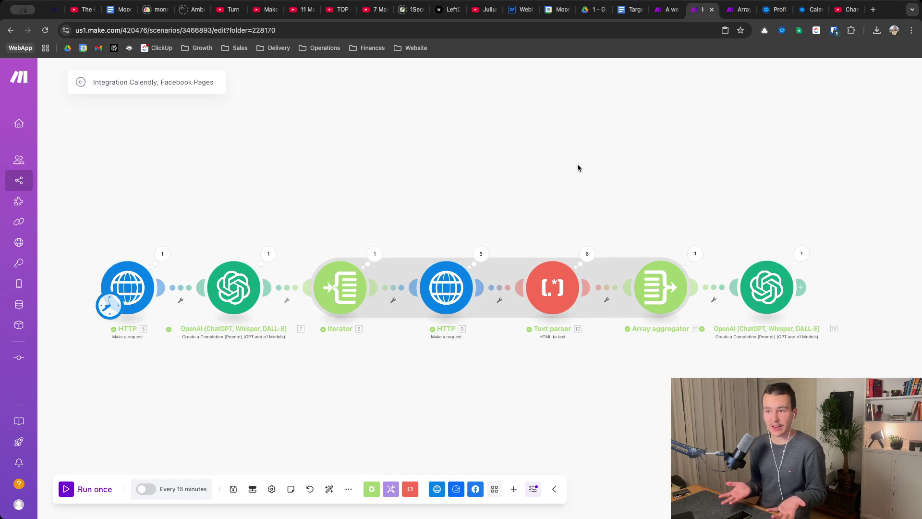
{"action": "scroll", "coordinate": [577, 163], "scroll_direction": "down", "scroll_amount": 2}
{"action": "scroll", "coordinate": [578, 163], "scroll_direction": "up", "scroll_amount": 3}
{"action": "scroll", "coordinate": [589, 141], "scroll_direction": "left", "scroll_amount": 5}
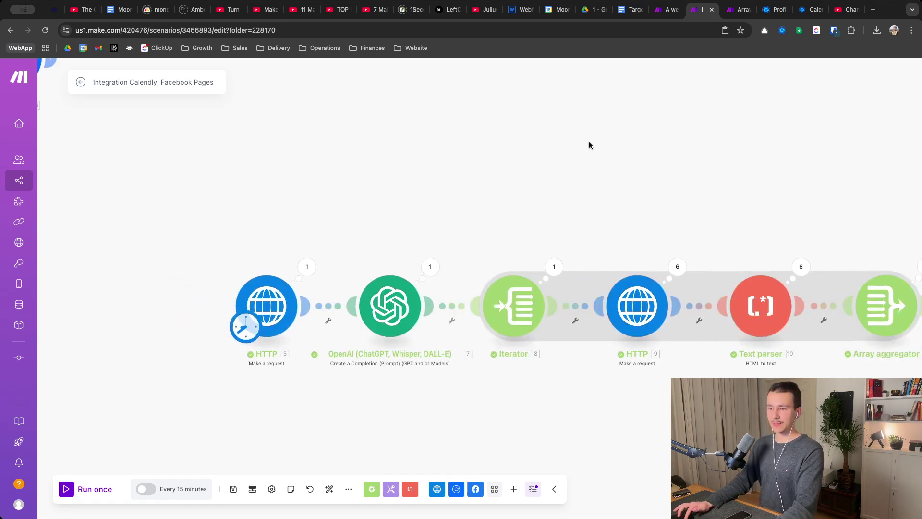
{"action": "scroll", "coordinate": [350, 238], "scroll_direction": "up", "scroll_amount": 3}
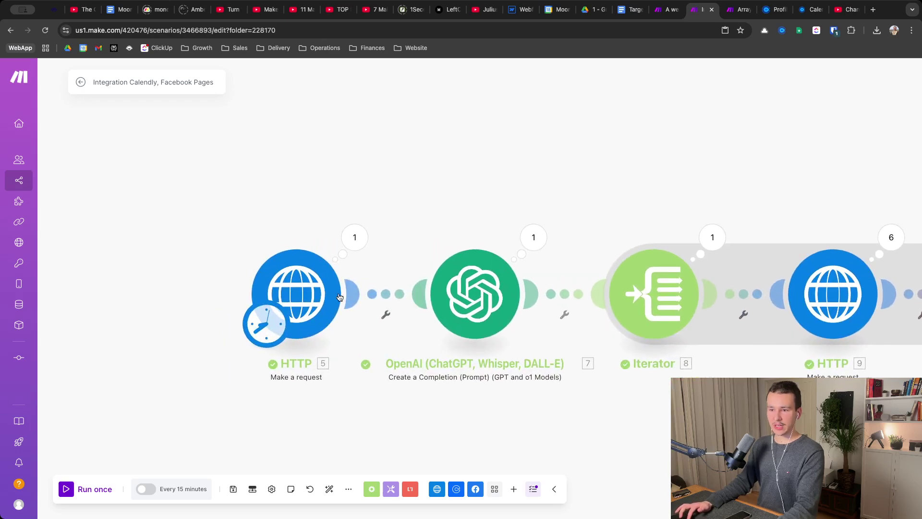
{"action": "left_click", "coordinate": [304, 301]}
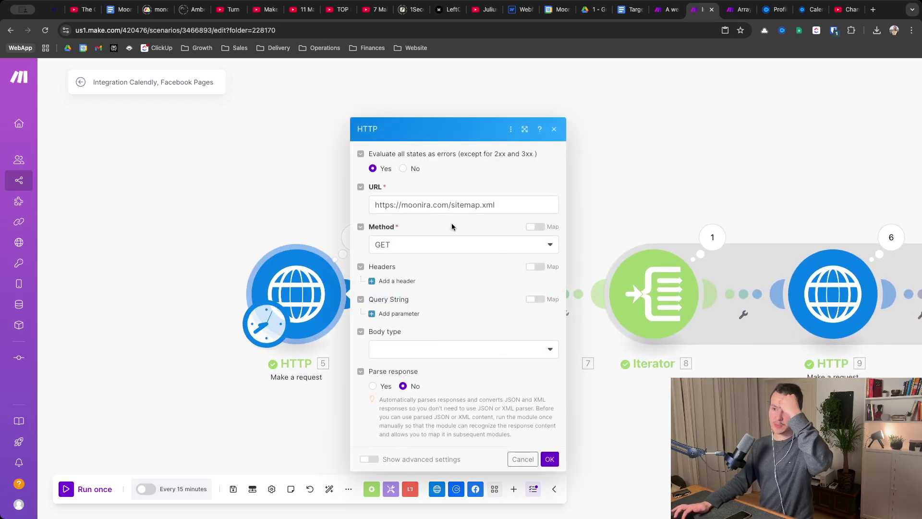
{"action": "left_click", "coordinate": [444, 203]}
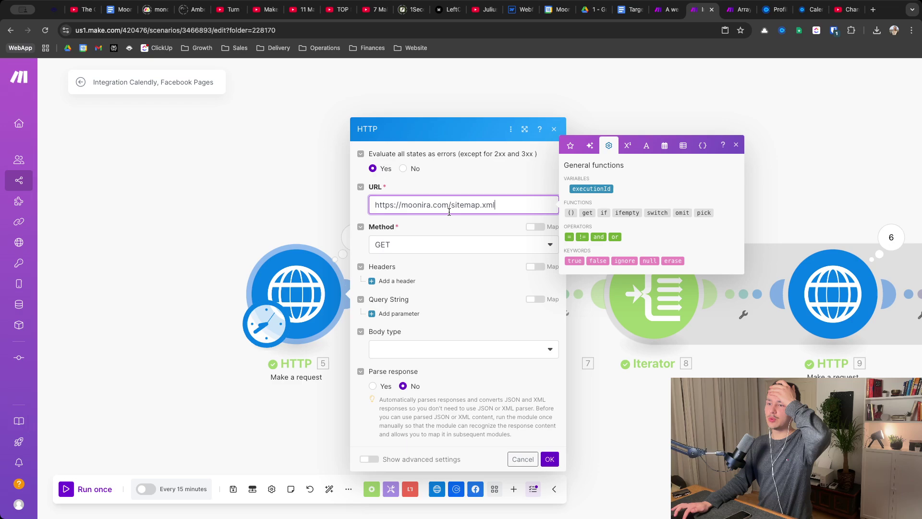
{"action": "triple_click", "coordinate": [444, 203]}
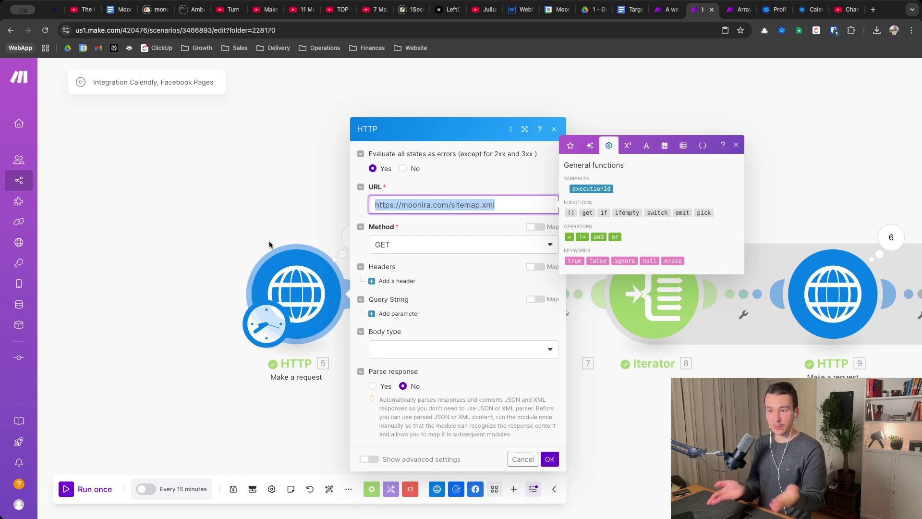
{"action": "triple_click", "coordinate": [387, 203]}
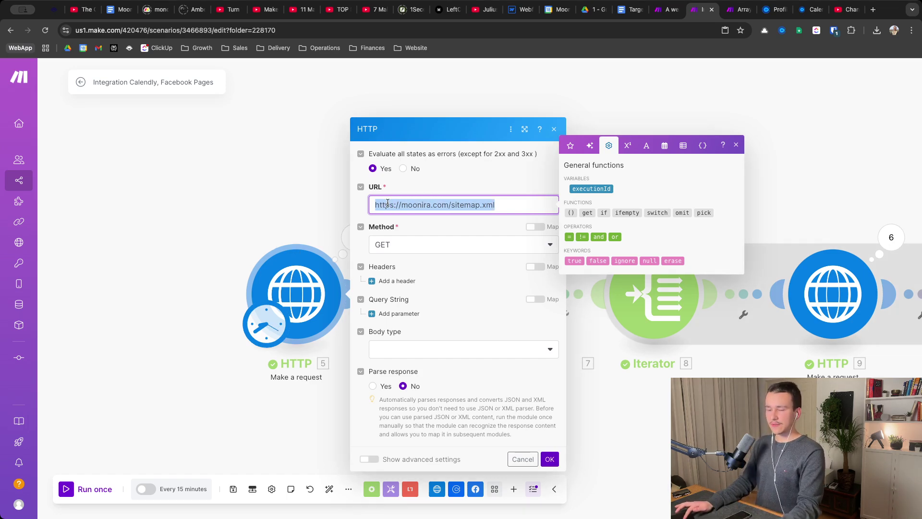
{"action": "left_click", "coordinate": [403, 203]}
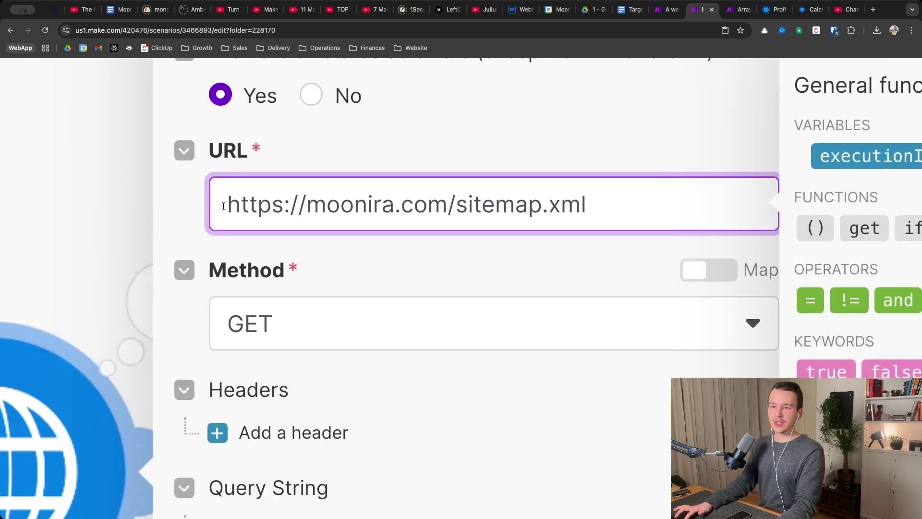
{"action": "left_click_drag", "start_coordinate": [224, 206], "coordinate": [438, 206]}
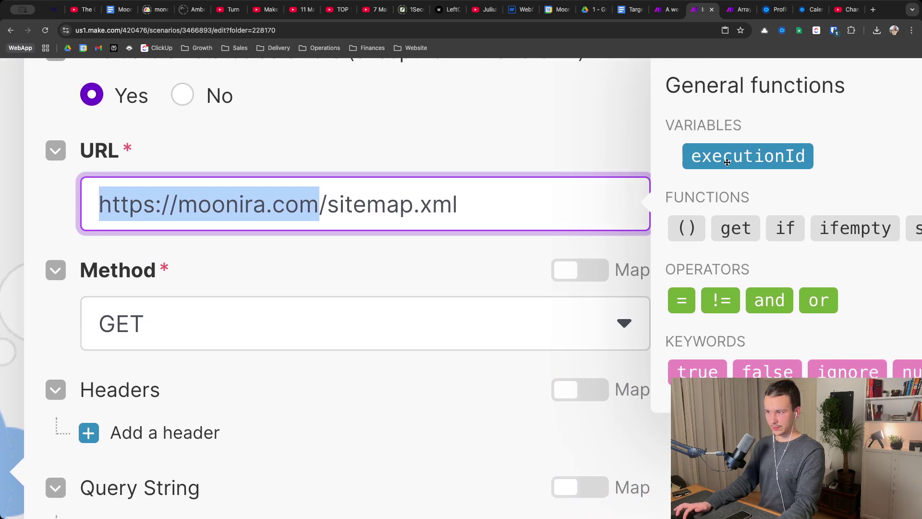
{"action": "left_click", "coordinate": [335, 205]}
- Check the URL's /sitemap.xml path and keep GET as the request method
{"action": "left_click_drag", "start_coordinate": [329, 205], "coordinate": [423, 206]}
{"action": "left_click", "coordinate": [422, 206]}
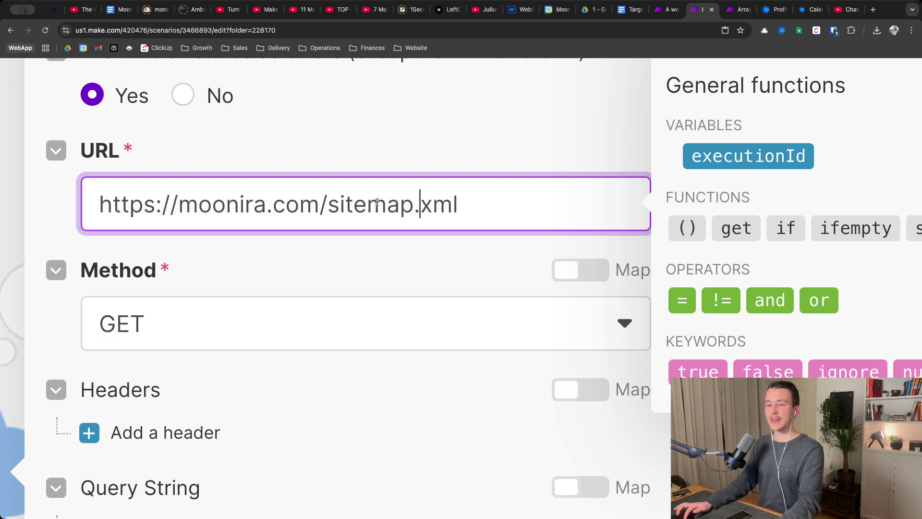
{"action": "left_click_drag", "start_coordinate": [320, 206], "coordinate": [459, 205]}
{"action": "left_click", "coordinate": [374, 167]}
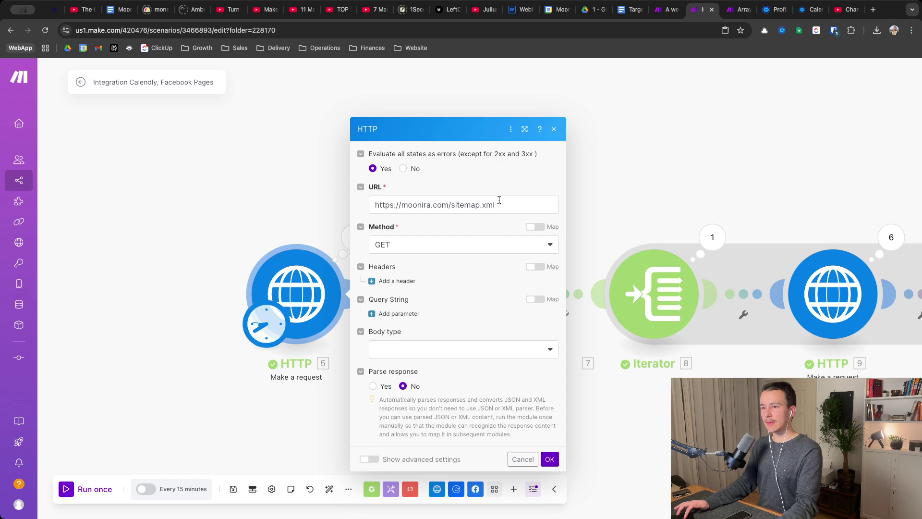
{"action": "mouse_move", "coordinate": [497, 205]}
{"action": "left_mouse_down"}
{"action": "mouse_move", "coordinate": [383, 205]}
{"action": "mouse_move", "coordinate": [512, 204]}
{"action": "left_mouse_up"}
{"action": "left_click", "coordinate": [406, 245]}
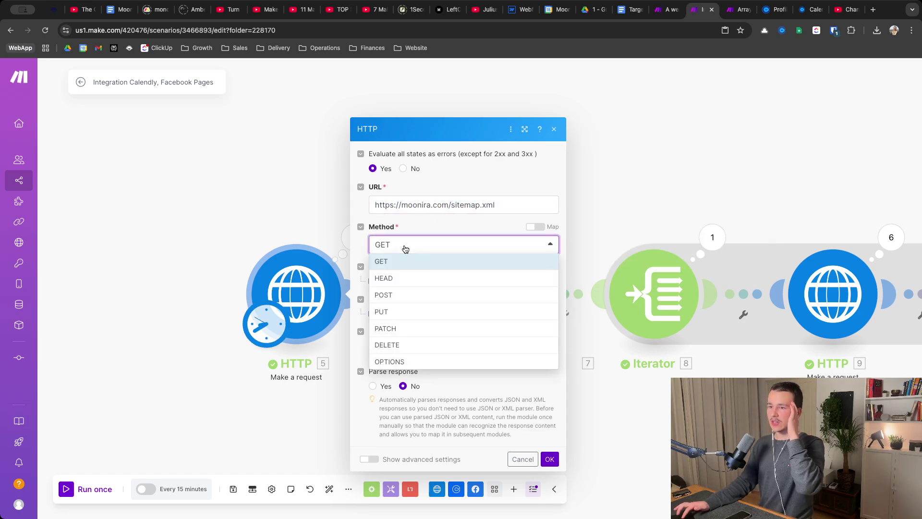
{"action": "left_click", "coordinate": [406, 245]}
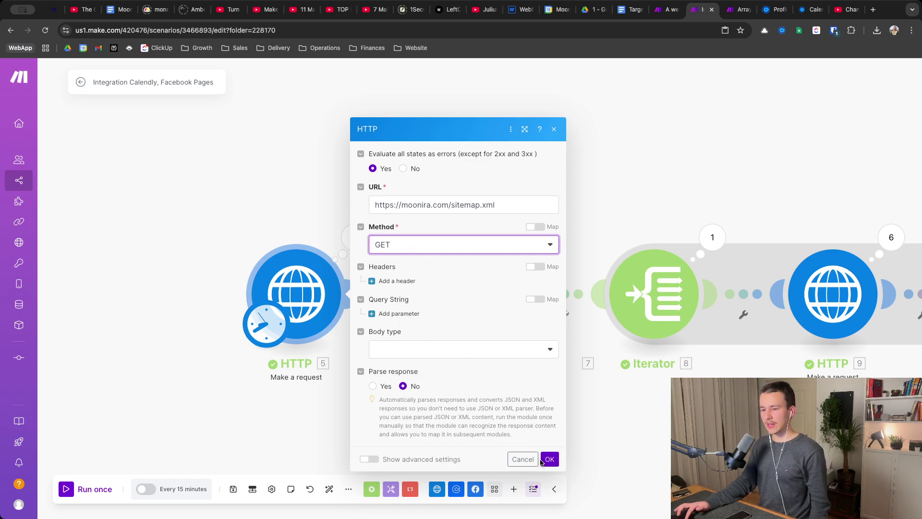
- Save the HTTP module settings and briefly look at the OpenAI module's settings
{"action": "left_click", "coordinate": [546, 459]}
{"action": "scroll", "coordinate": [466, 379], "scroll_direction": "right", "scroll_amount": 3}
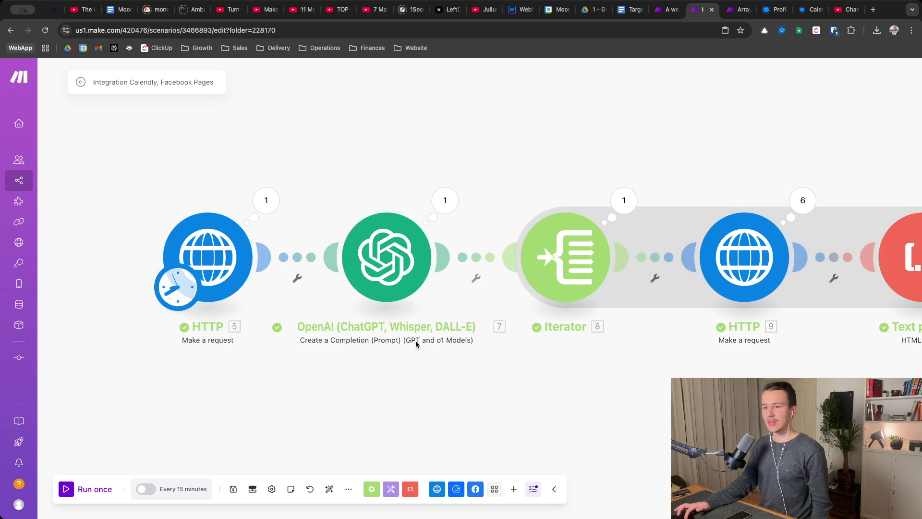
{"action": "left_click", "coordinate": [388, 254]}
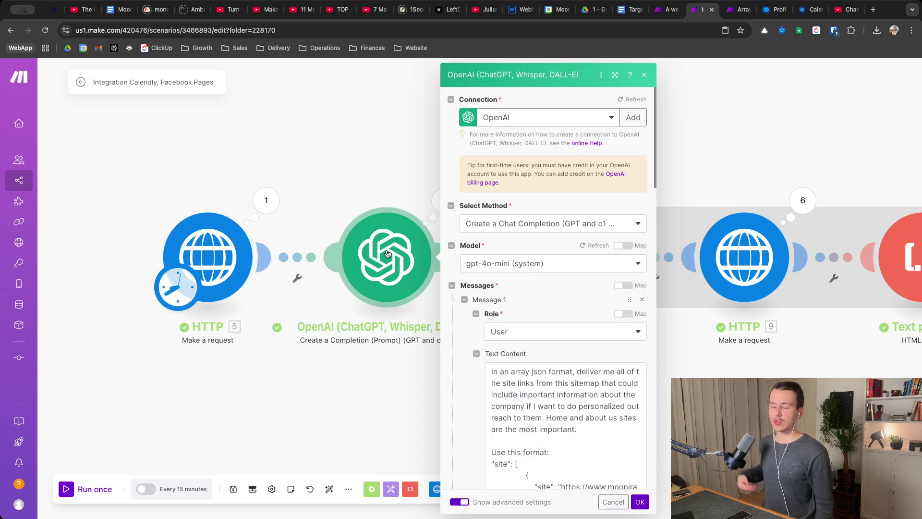
{"action": "left_click", "coordinate": [279, 367]}
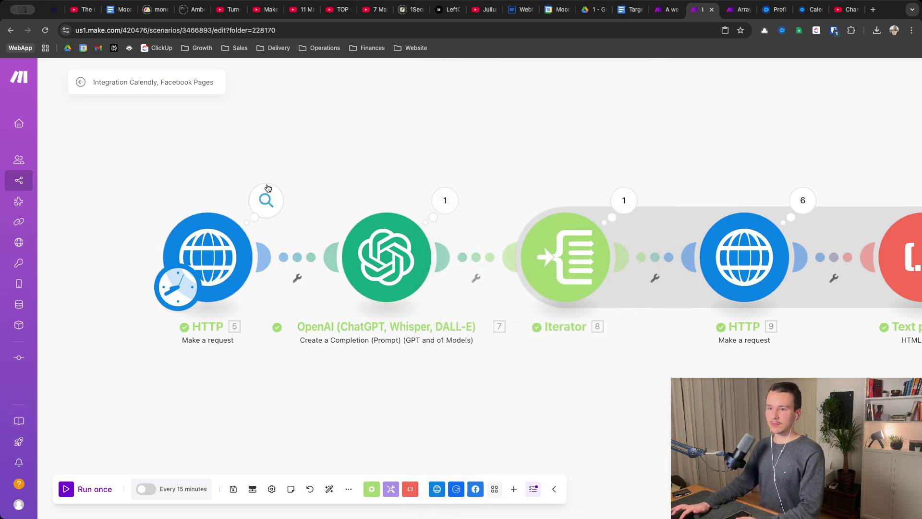
- Expand the HTTP module's output Data and highlight the custom-name-site page URL
{"action": "left_click", "coordinate": [266, 200]}
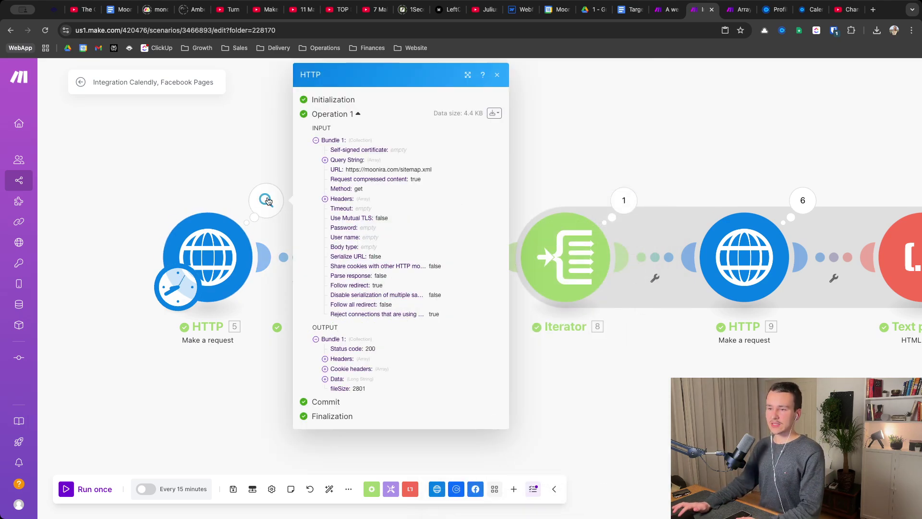
{"action": "left_click", "coordinate": [326, 379]}
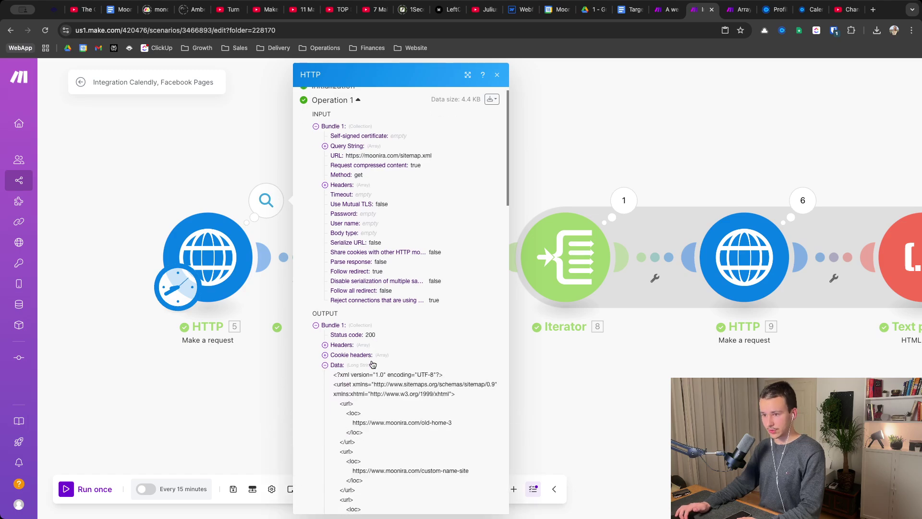
{"action": "scroll", "coordinate": [334, 379], "scroll_direction": "down", "scroll_amount": 4}
{"action": "scroll", "coordinate": [333, 328], "scroll_direction": "down", "scroll_amount": 3}
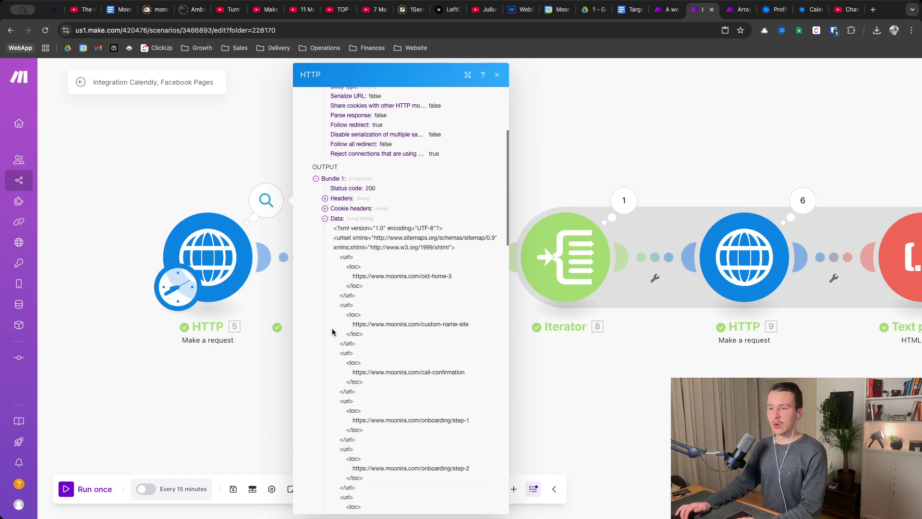
{"action": "scroll", "coordinate": [332, 328], "scroll_direction": "up", "scroll_amount": 5}
{"action": "scroll", "coordinate": [332, 327], "scroll_direction": "up", "scroll_amount": 4}
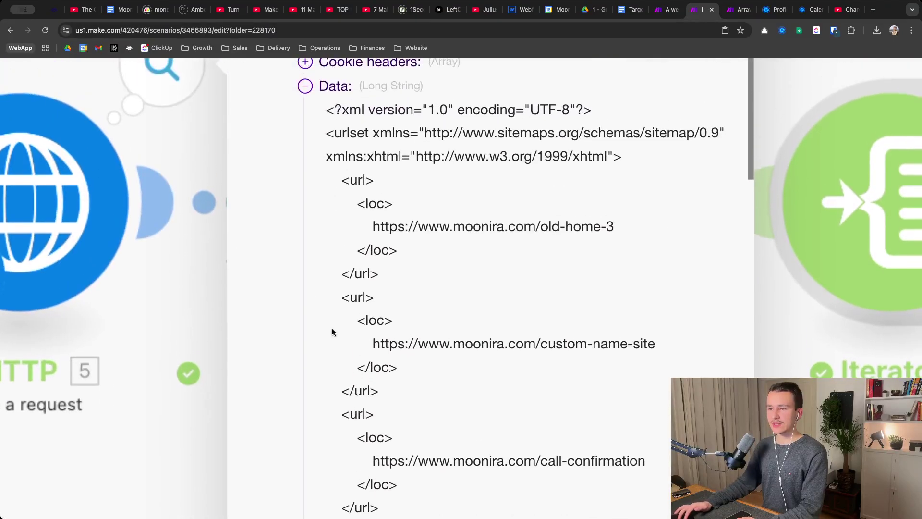
{"action": "scroll", "coordinate": [333, 330], "scroll_direction": "down", "scroll_amount": 1}
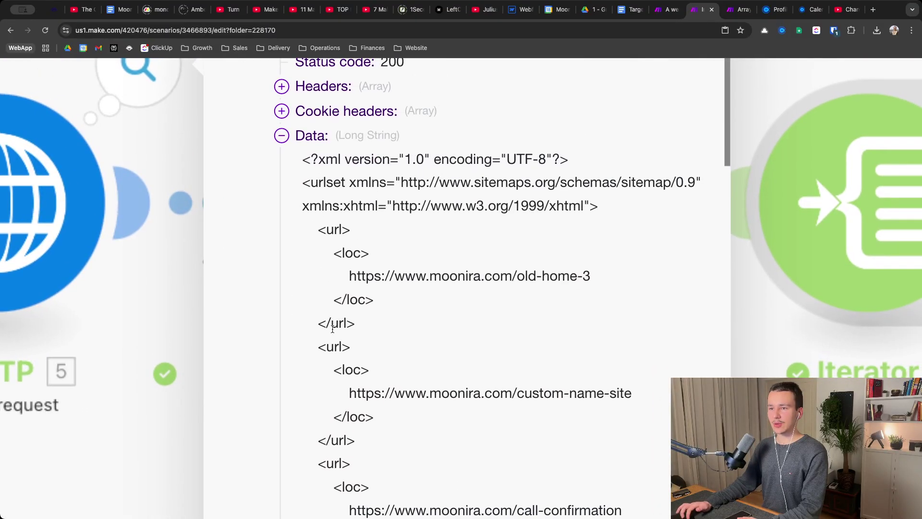
{"action": "scroll", "coordinate": [380, 216], "scroll_direction": "down", "scroll_amount": 5}
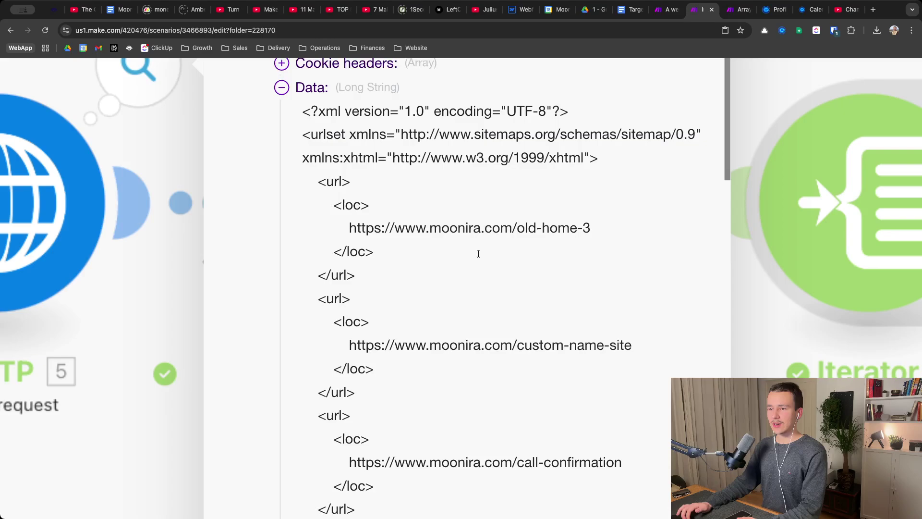
{"action": "left_click_drag", "start_coordinate": [347, 219], "coordinate": [616, 231]}
{"action": "left_click_drag", "start_coordinate": [347, 336], "coordinate": [665, 330]}
{"action": "key", "text": "super+minus"}
{"action": "key", "text": "super+minus"}
{"action": "key", "text": "super+minus"}
{"action": "key", "text": "super+minus"}
{"action": "key", "text": "super+minus"}
{"action": "key", "text": "super+minus"}
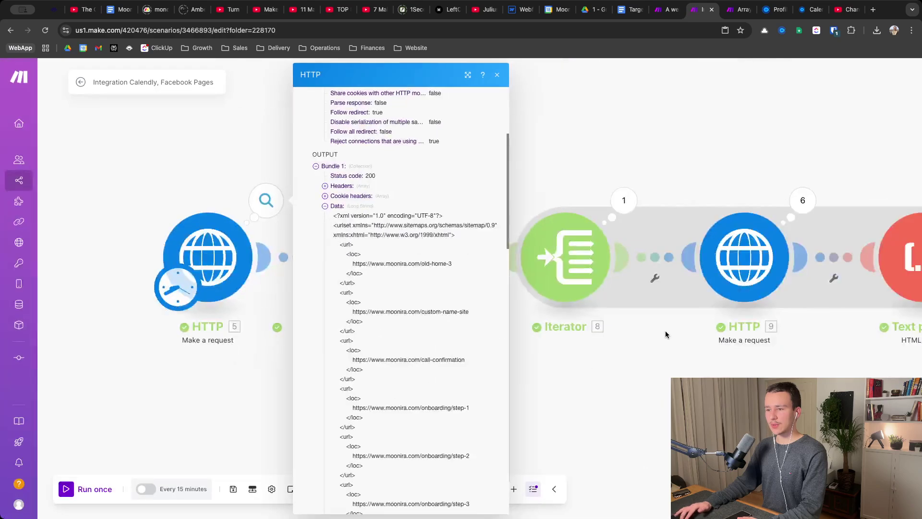
- Scroll through the rest of the sitemap XML listing moonira.com page URLs
{"action": "scroll", "coordinate": [599, 324], "scroll_direction": "down", "scroll_amount": 10}
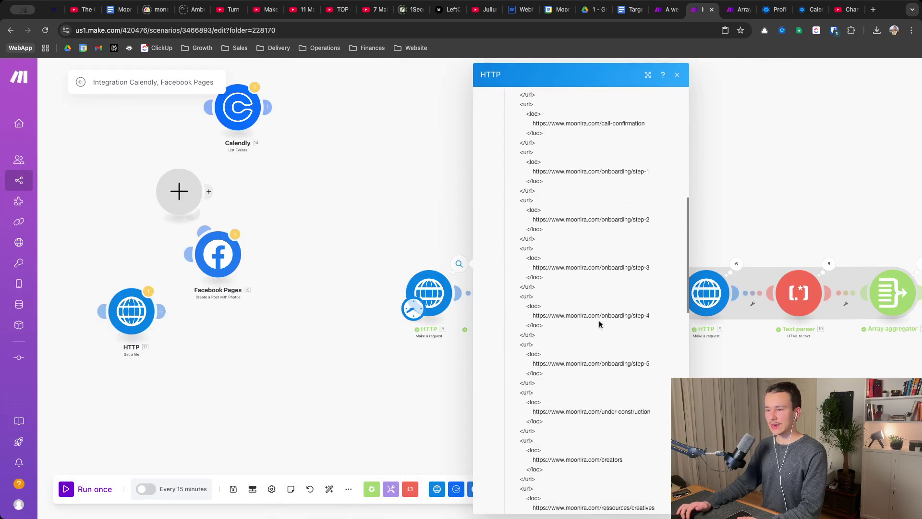
{"action": "scroll", "coordinate": [820, 335], "scroll_direction": "right", "scroll_amount": 10}
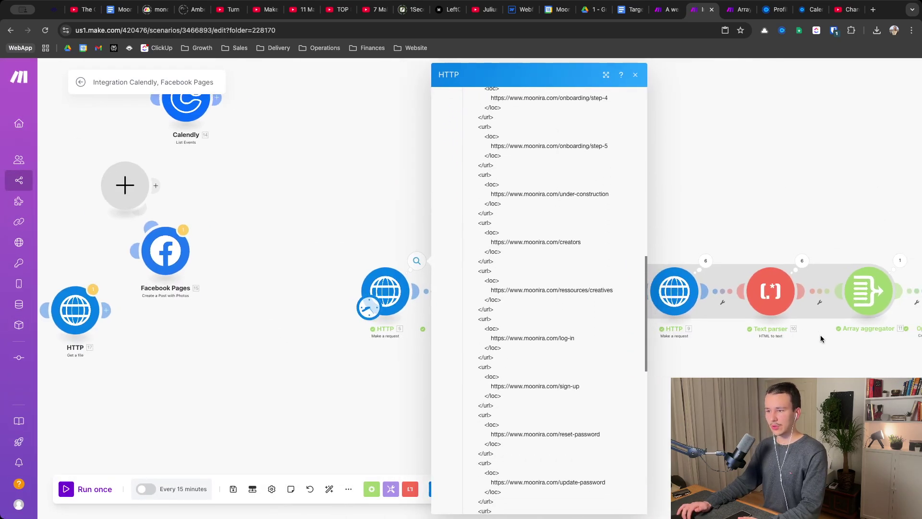
{"action": "scroll", "coordinate": [820, 335], "scroll_direction": "right", "scroll_amount": 2}
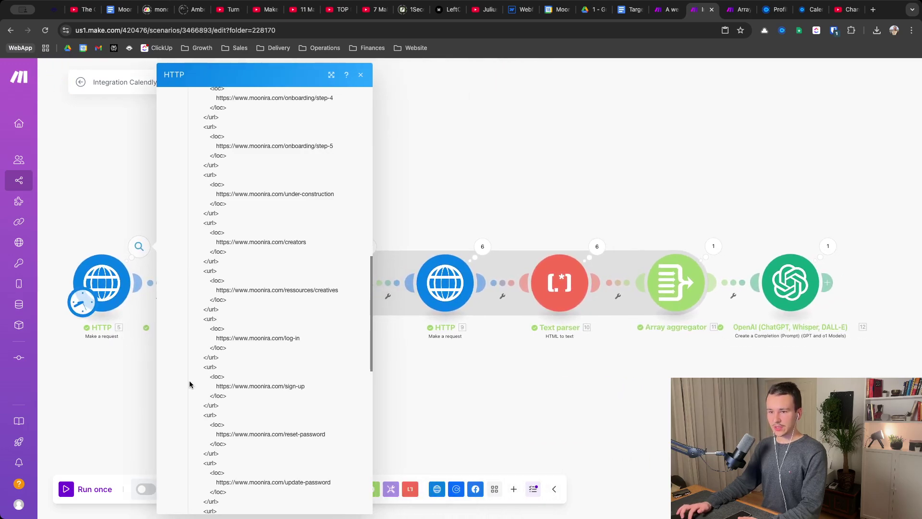
{"action": "scroll", "coordinate": [189, 384], "scroll_direction": "down", "scroll_amount": 10}
{"action": "scroll", "coordinate": [190, 384], "scroll_direction": "up", "scroll_amount": 10}
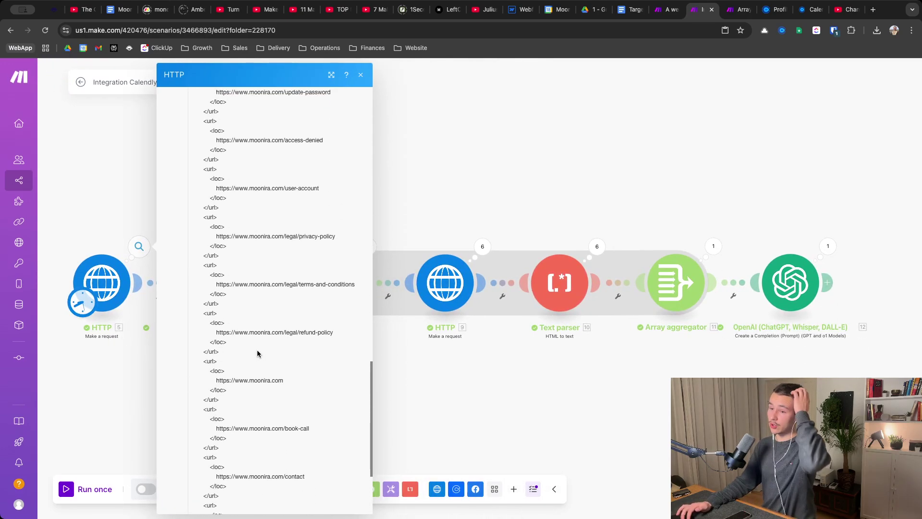
{"action": "scroll", "coordinate": [258, 354], "scroll_direction": "up", "scroll_amount": 2}
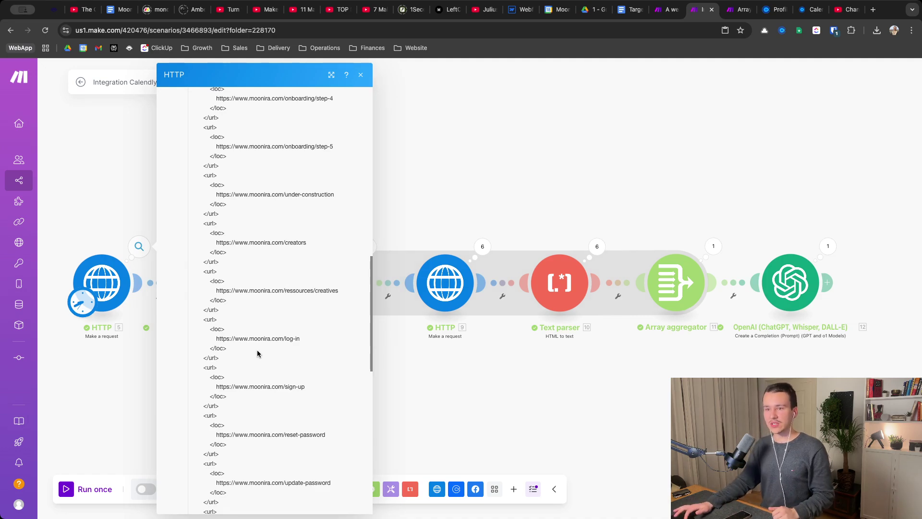
{"action": "scroll", "coordinate": [259, 211], "scroll_direction": "up", "scroll_amount": 10}
{"action": "scroll", "coordinate": [280, 461], "scroll_direction": "down", "scroll_amount": 5}
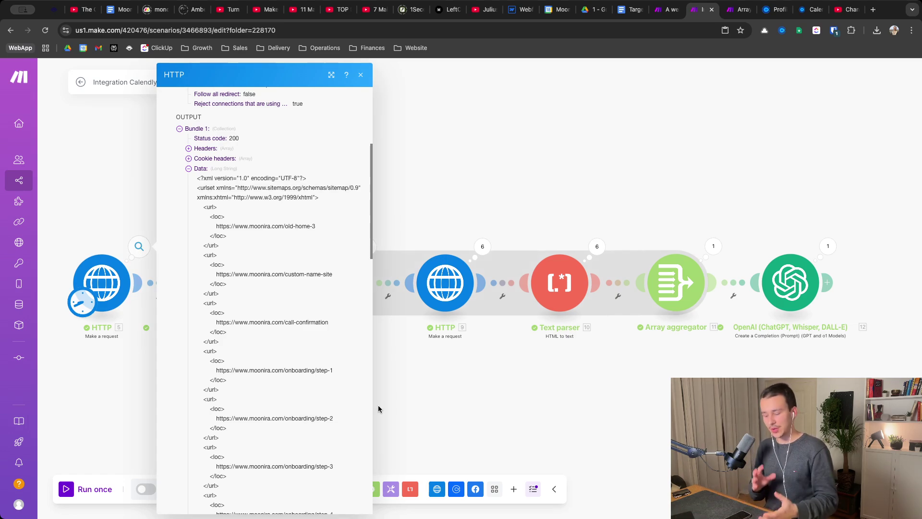
- Close the sitemap output and open the page-picking gpt-4o-mini OpenAI module
{"action": "left_click", "coordinate": [447, 397]}
{"action": "left_click", "coordinate": [216, 299]}
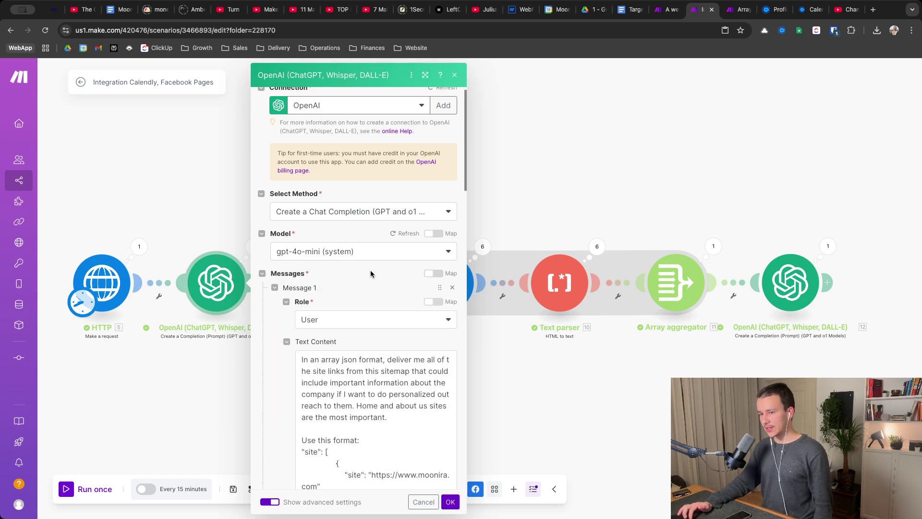
{"action": "scroll", "coordinate": [370, 272], "scroll_direction": "down", "scroll_amount": 3}
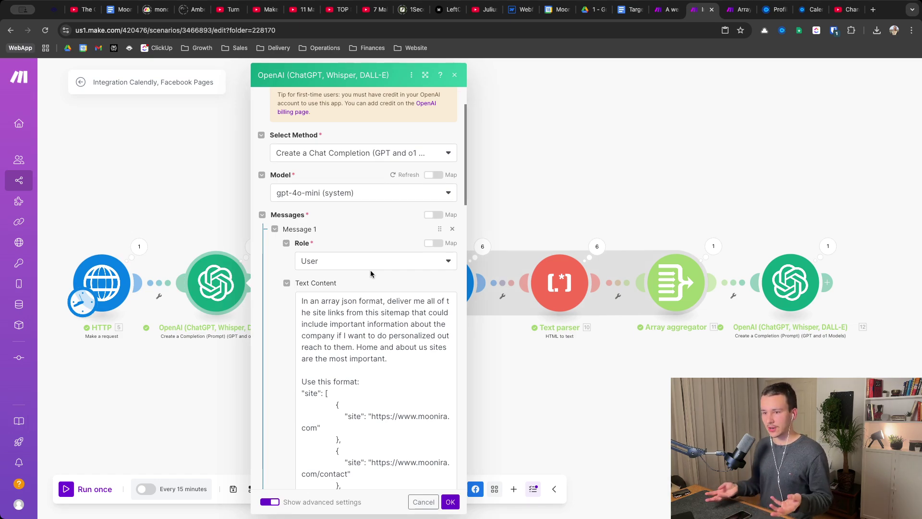
{"action": "scroll", "coordinate": [371, 272], "scroll_direction": "down", "scroll_amount": 2}
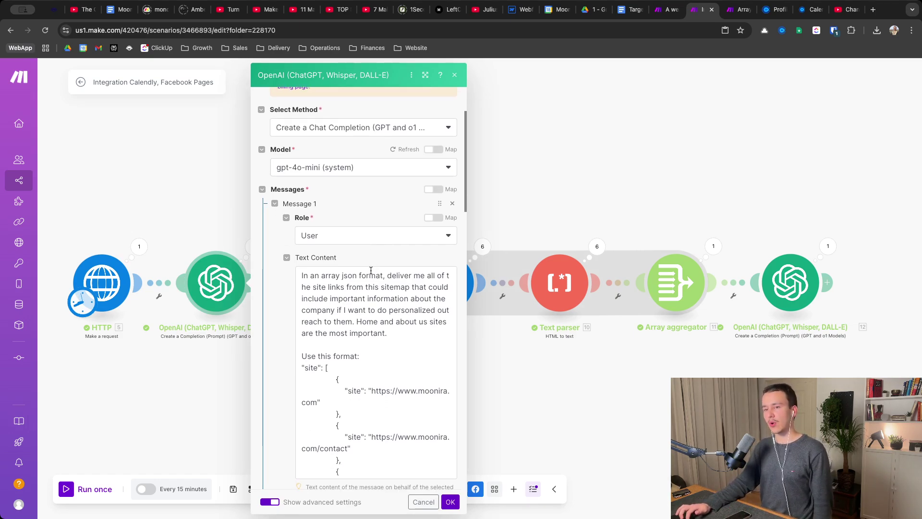
{"action": "scroll", "coordinate": [336, 183], "scroll_direction": "down", "scroll_amount": 2}
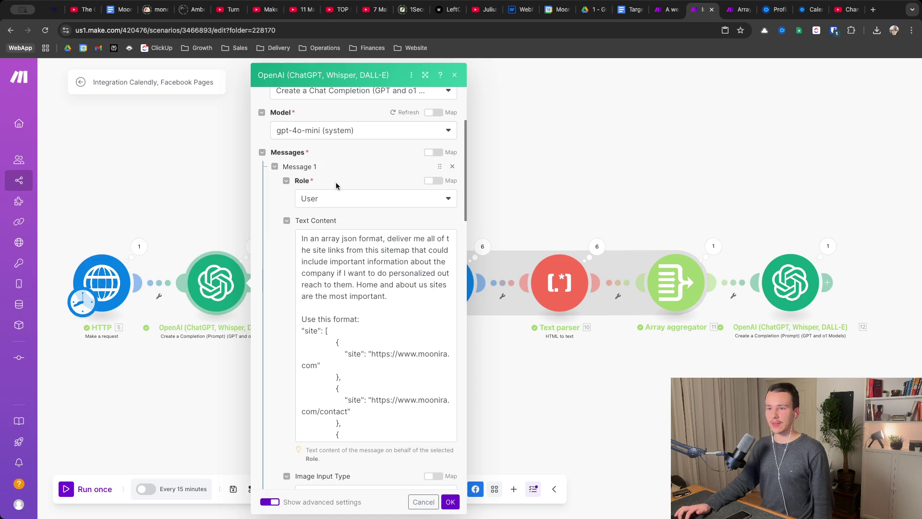
- Read the prompt's opening paragraph asking for the important sitemap links in JSON
{"action": "triple_click", "coordinate": [326, 241]}
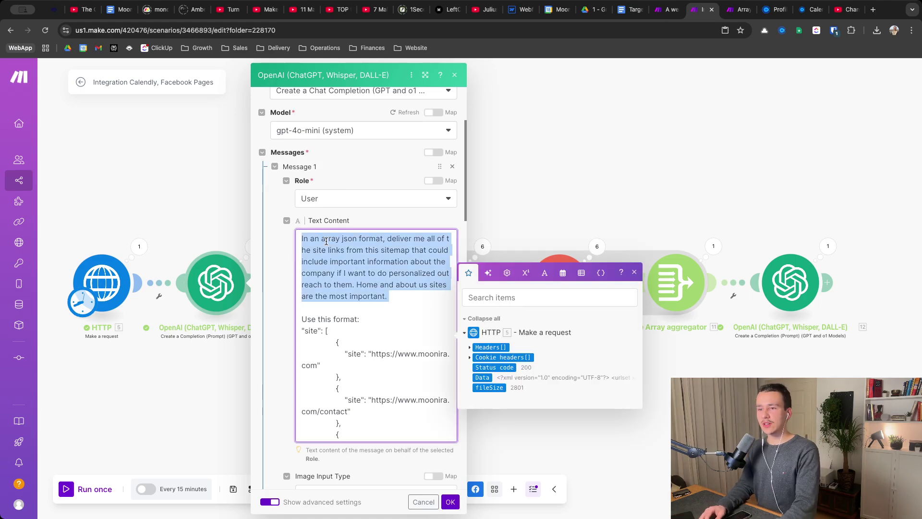
{"action": "left_click", "coordinate": [302, 238]}
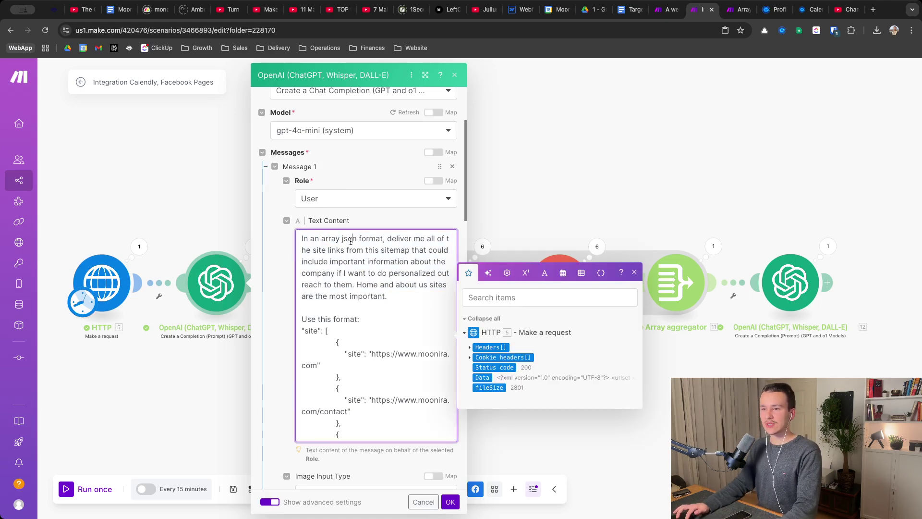
{"action": "triple_click", "coordinate": [327, 241]}
{"action": "double_click", "coordinate": [343, 241]}
{"action": "triple_click", "coordinate": [361, 242]}
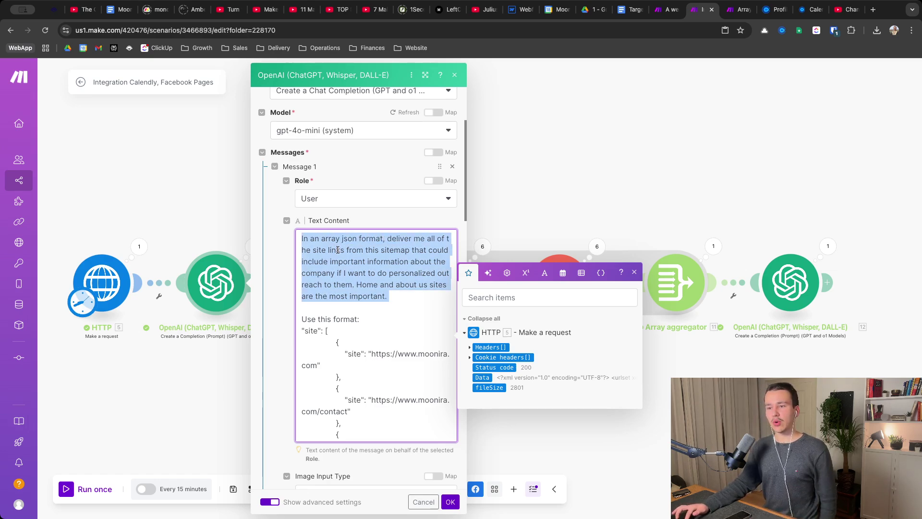
{"action": "triple_click", "coordinate": [412, 250]}
{"action": "triple_click", "coordinate": [411, 250]}
{"action": "triple_click", "coordinate": [356, 264]}
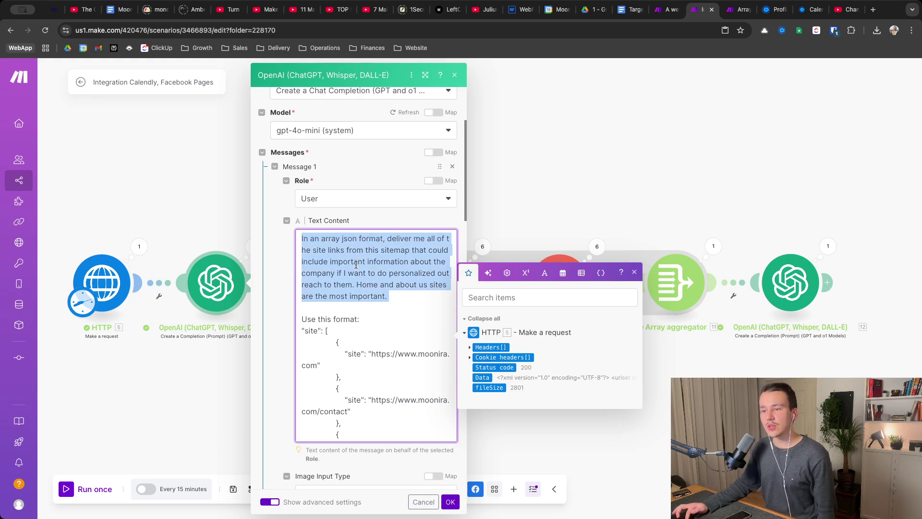
{"action": "left_click", "coordinate": [354, 275]}
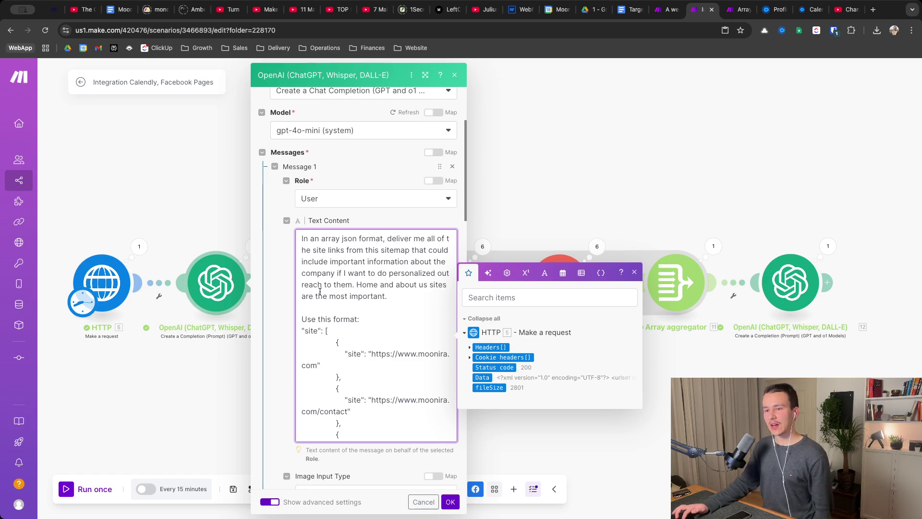
{"action": "triple_click", "coordinate": [384, 285]}
{"action": "double_click", "coordinate": [397, 287]}
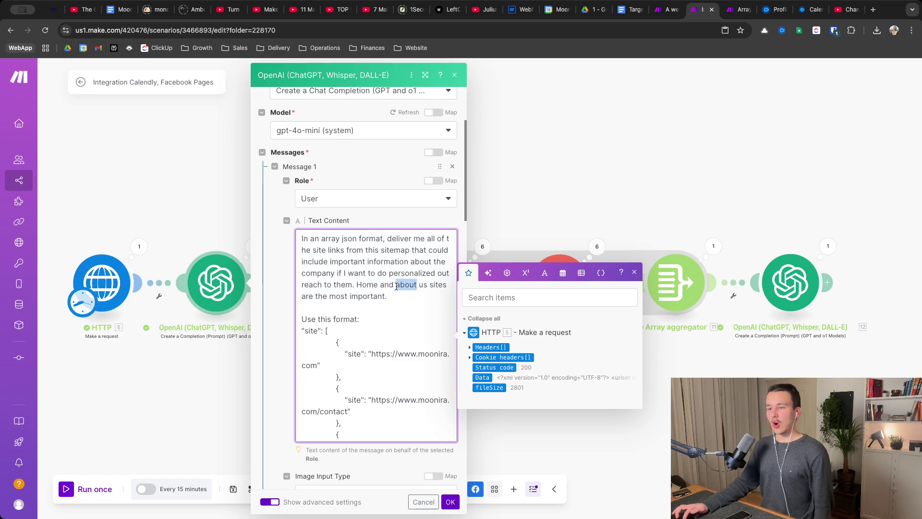
{"action": "left_click", "coordinate": [401, 287]}
{"action": "key", "text": "shift+Down"}
{"action": "triple_click", "coordinate": [372, 286]}
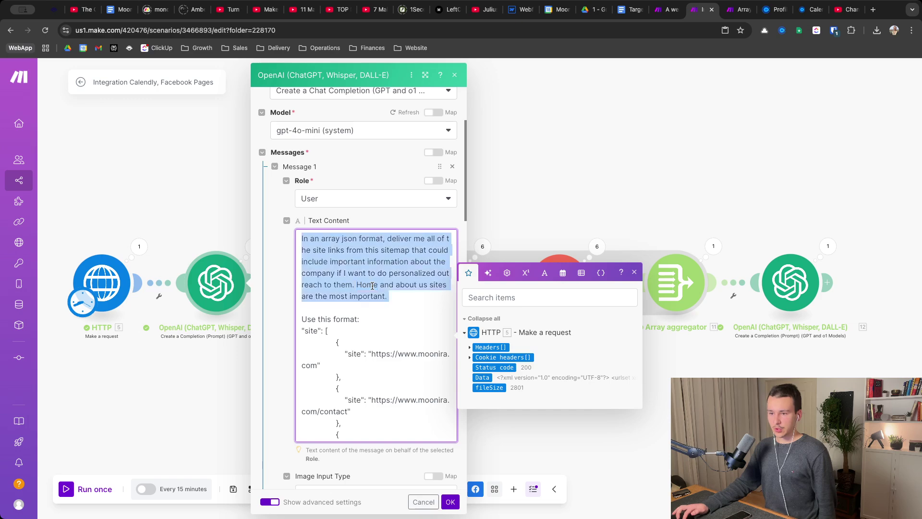
{"action": "left_click", "coordinate": [414, 282]}
- Review the 'Use this format:' site array and its example entries like /contact and old-home-3
{"action": "scroll", "coordinate": [413, 282], "scroll_direction": "down", "scroll_amount": 2}
{"action": "triple_click", "coordinate": [340, 270]}
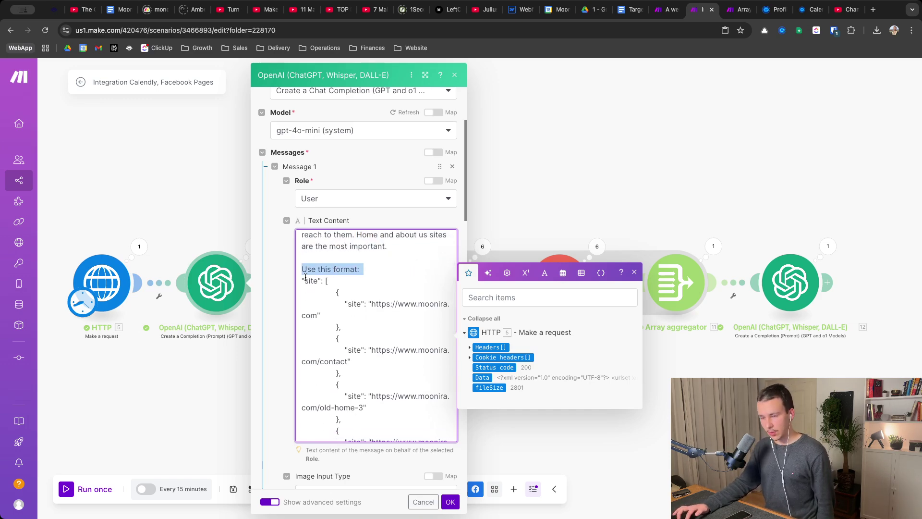
{"action": "left_click", "coordinate": [300, 279]}
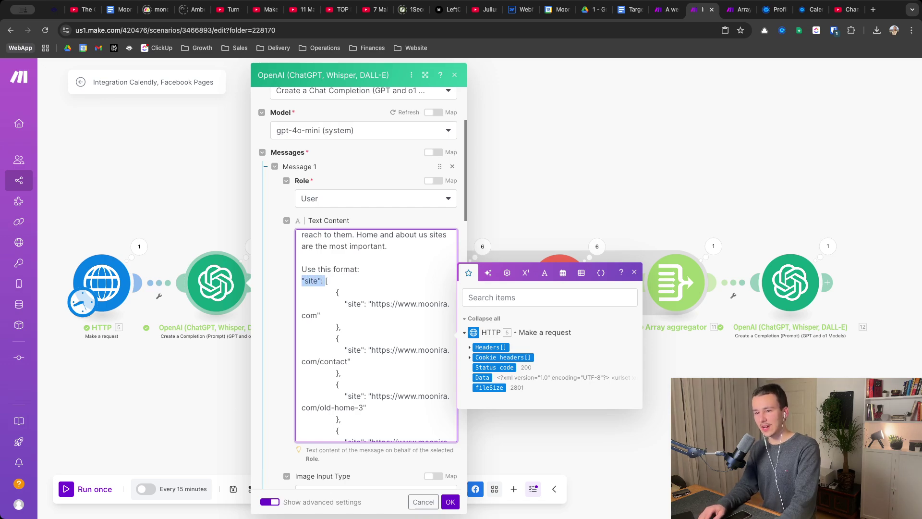
{"action": "left_click", "coordinate": [301, 281]}
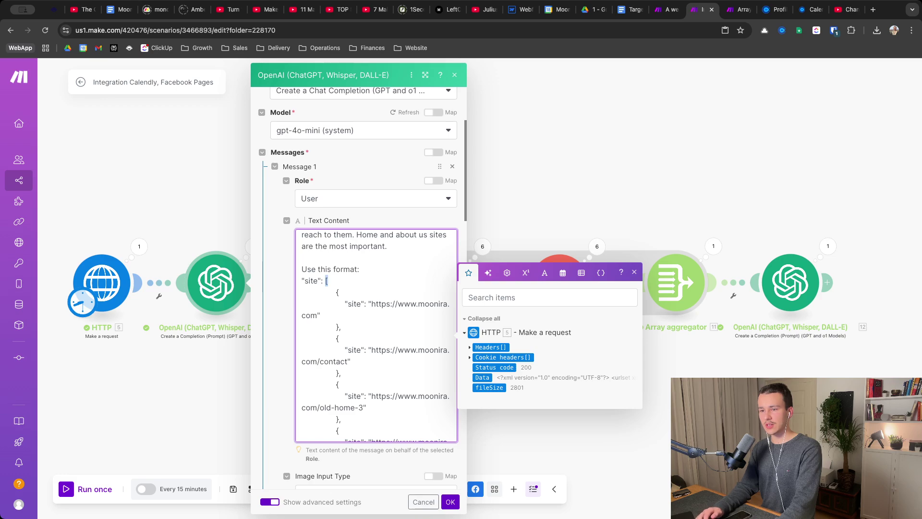
{"action": "triple_click", "coordinate": [344, 309]}
{"action": "scroll", "coordinate": [344, 308], "scroll_direction": "down", "scroll_amount": 1}
{"action": "triple_click", "coordinate": [364, 320]}
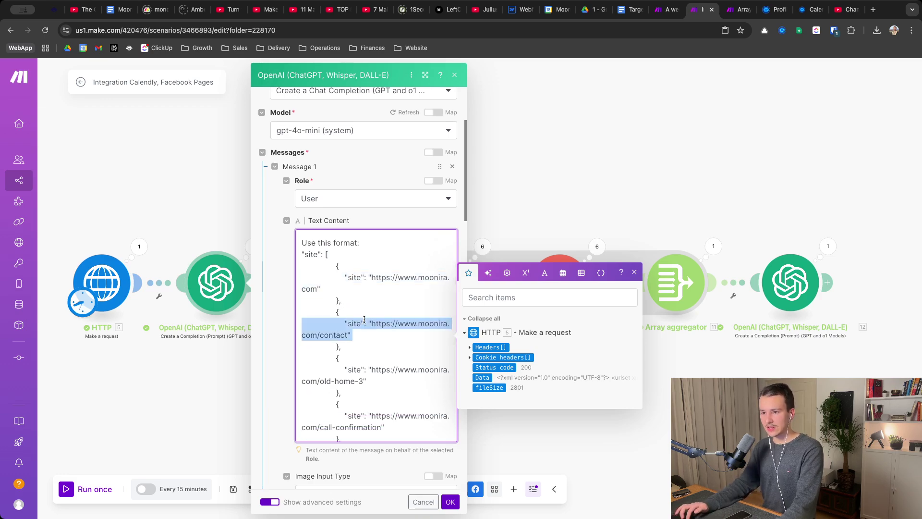
{"action": "scroll", "coordinate": [364, 320], "scroll_direction": "down", "scroll_amount": 2}
{"action": "triple_click", "coordinate": [364, 320]}
{"action": "left_click", "coordinate": [379, 306]}
{"action": "scroll", "coordinate": [379, 306], "scroll_direction": "down", "scroll_amount": 2}
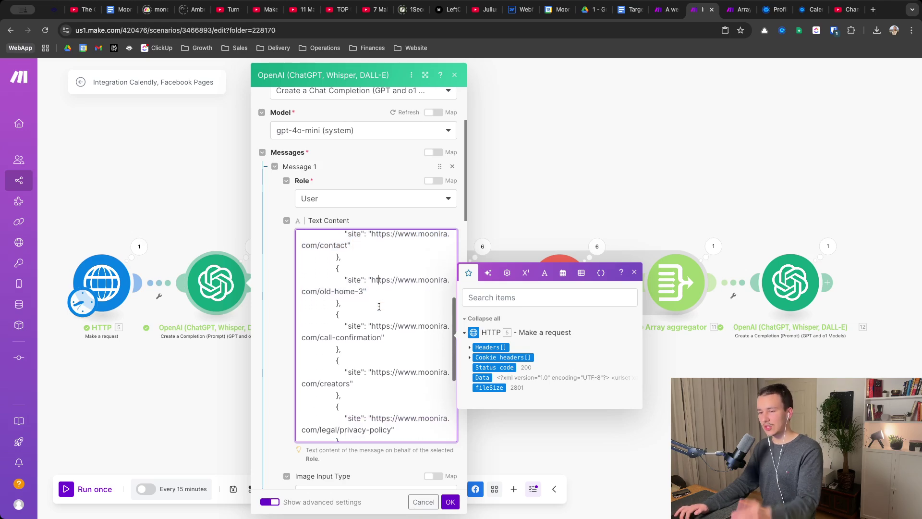
{"action": "scroll", "coordinate": [379, 306], "scroll_direction": "down", "scroll_amount": 6}
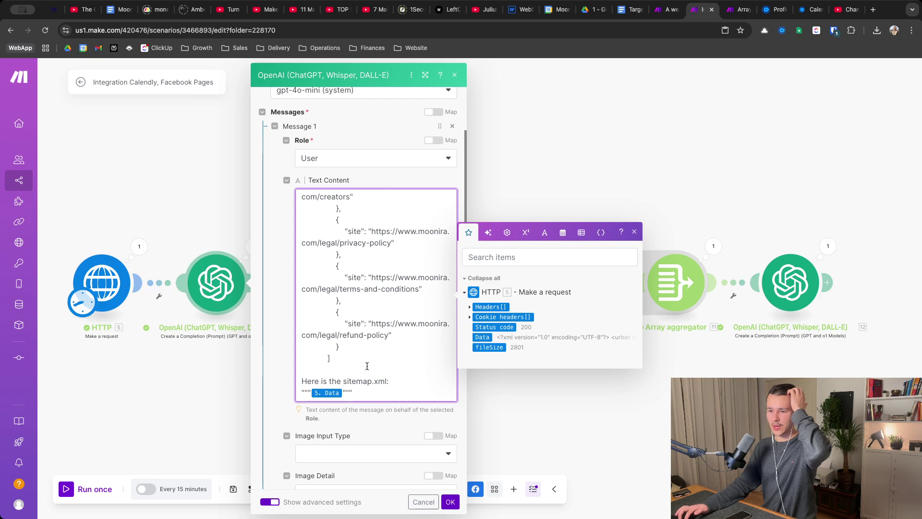
- Check the closing 'Here is the sitemap.xml:' line mapped to HTTP 5. Data
{"action": "triple_click", "coordinate": [328, 381]}
{"action": "double_click", "coordinate": [342, 381]}
{"action": "triple_click", "coordinate": [342, 381]}
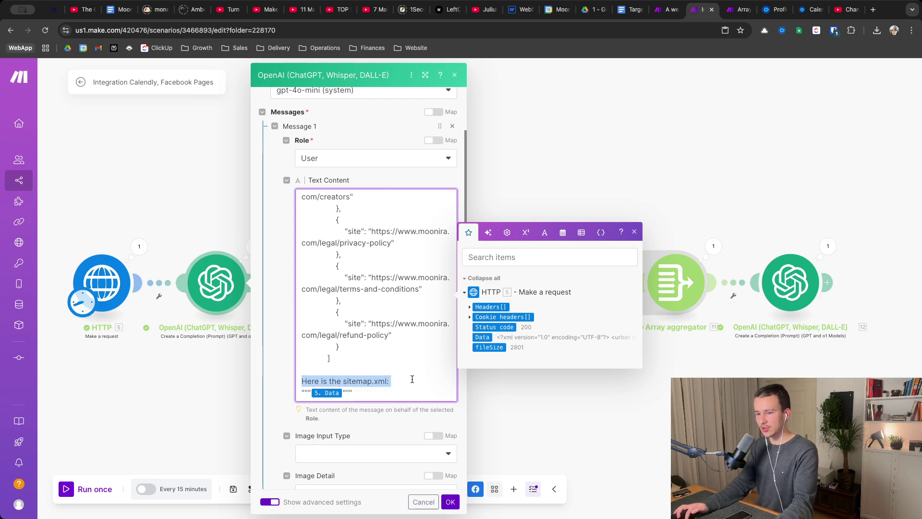
{"action": "left_click", "coordinate": [410, 379]}
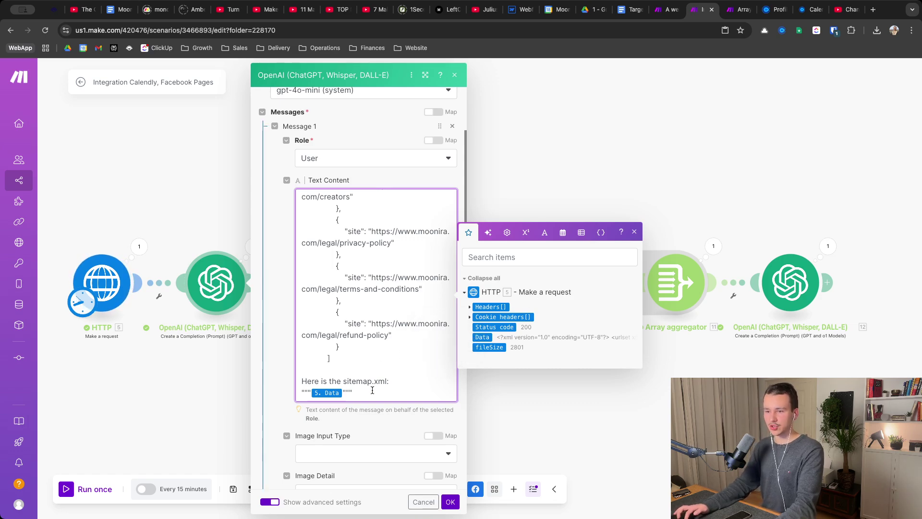
- Set the OpenAI module's Response Format to JSON Object
{"action": "scroll", "coordinate": [371, 379], "scroll_direction": "down", "scroll_amount": 10}
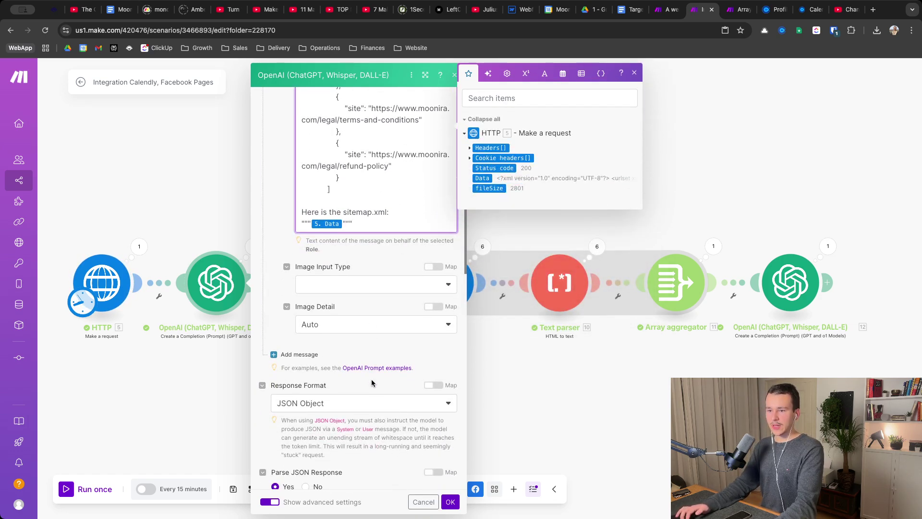
{"action": "left_click", "coordinate": [344, 375]}
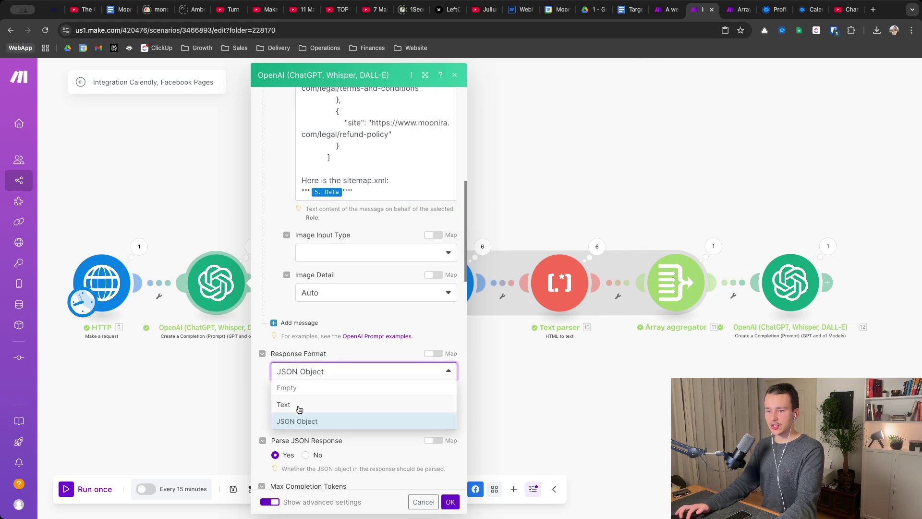
{"action": "left_click", "coordinate": [357, 324]}
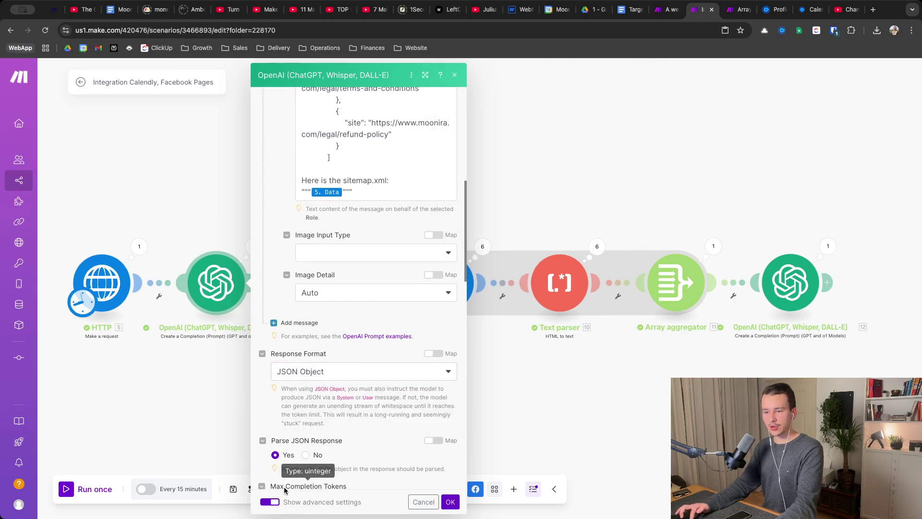
{"action": "left_click", "coordinate": [270, 502]}
{"action": "left_click", "coordinate": [270, 502]}
{"action": "scroll", "coordinate": [308, 433], "scroll_direction": "down", "scroll_amount": 4}
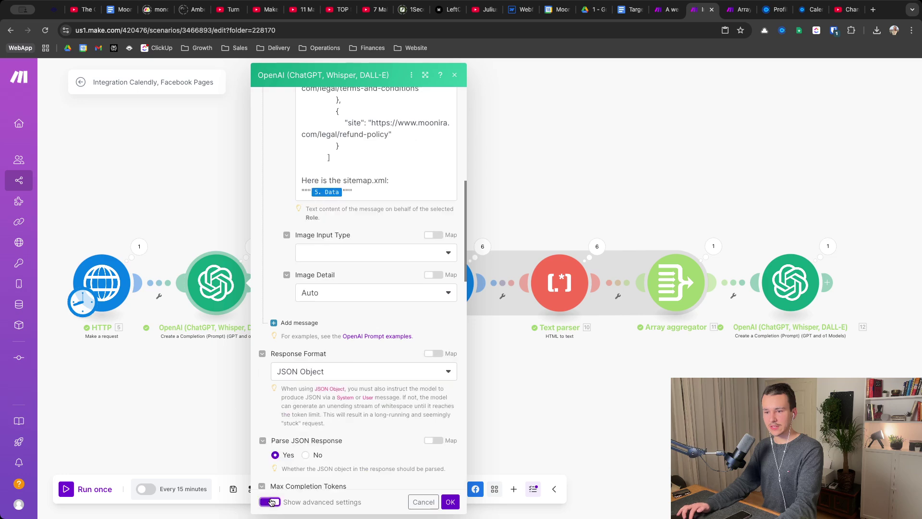
{"action": "left_click", "coordinate": [336, 342]}
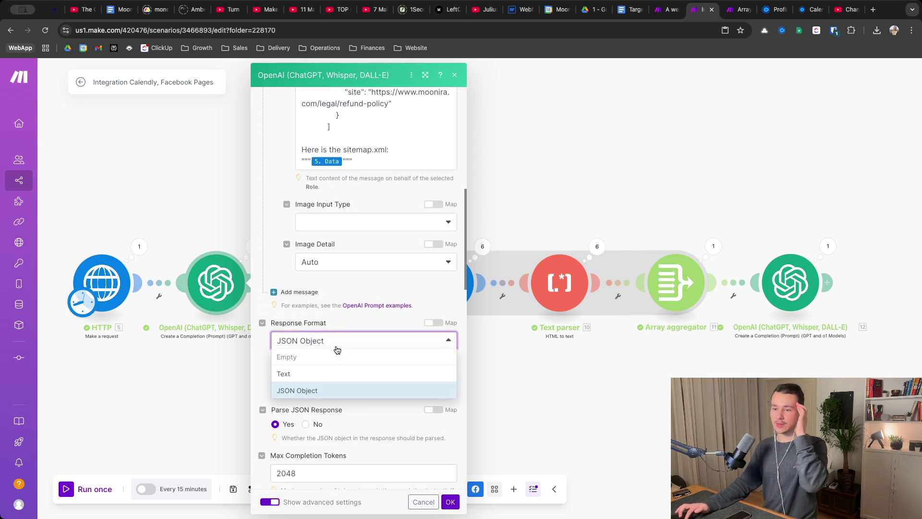
{"action": "left_click", "coordinate": [332, 390]}
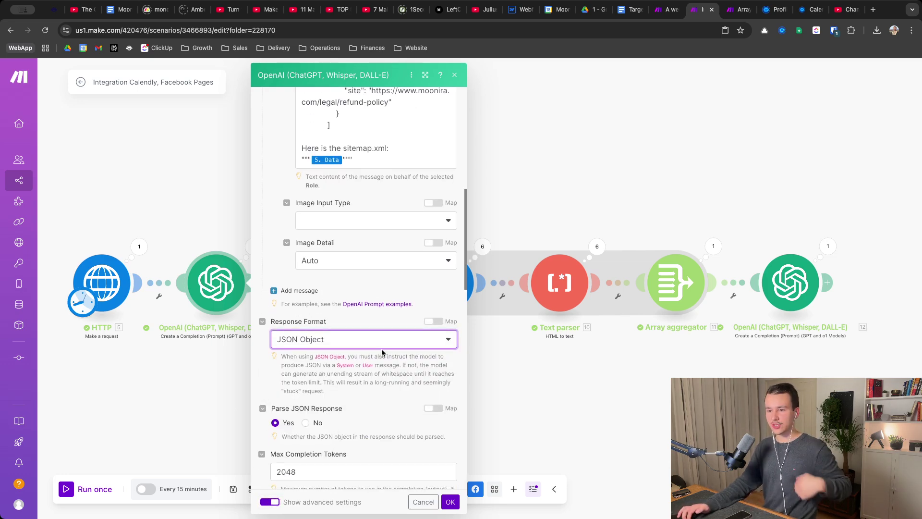
- Delete the 2048 value from Max Completion Tokens
{"action": "scroll", "coordinate": [303, 416], "scroll_direction": "down", "scroll_amount": 1}
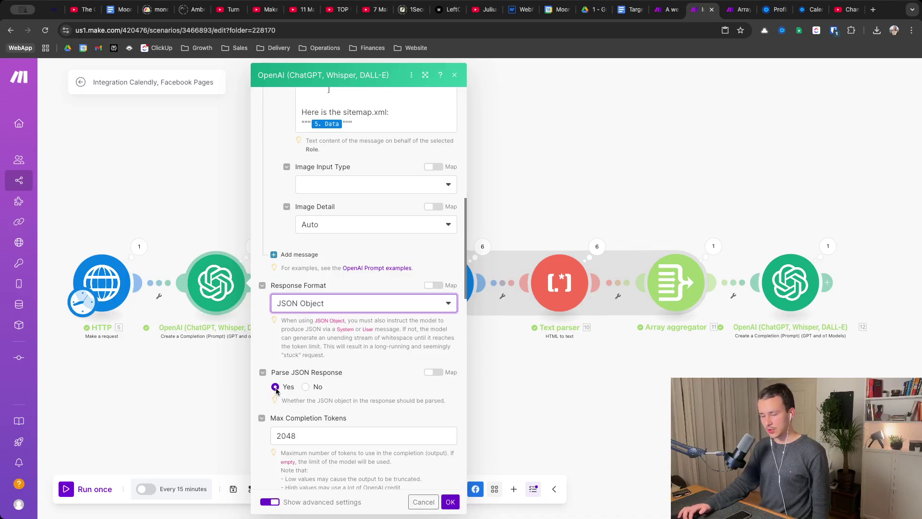
{"action": "scroll", "coordinate": [284, 384], "scroll_direction": "down", "scroll_amount": 2}
{"action": "left_click", "coordinate": [312, 369]}
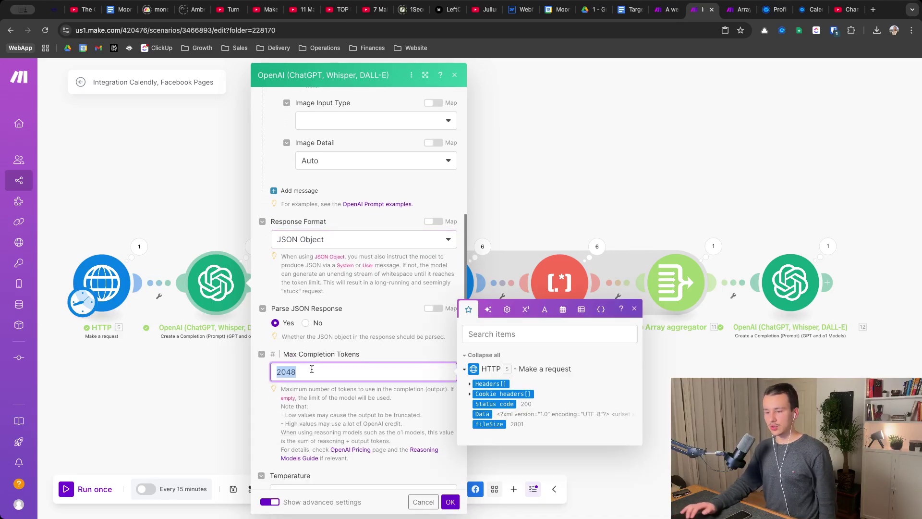
{"action": "key", "text": "BackSpace"}
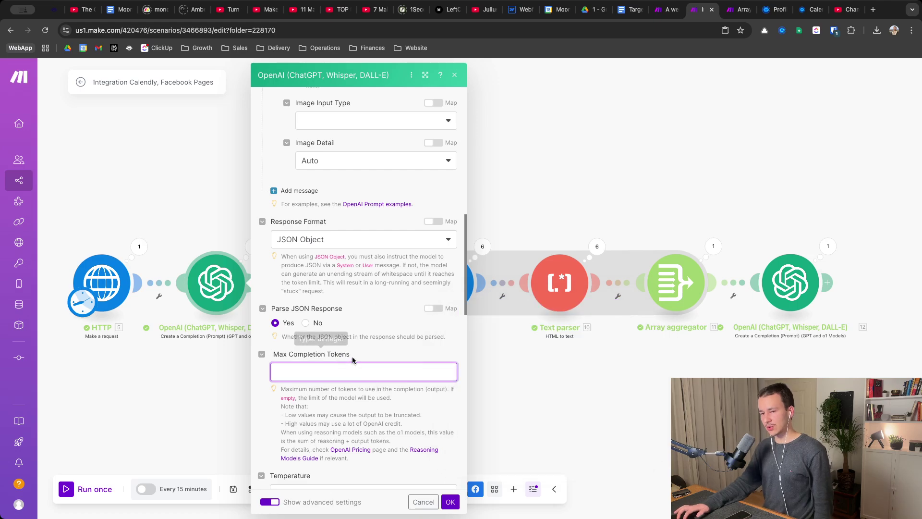
- Confirm the Max Completion Tokens field is now empty and read its hint text
{"action": "scroll", "coordinate": [339, 366], "scroll_direction": "down", "scroll_amount": 1}
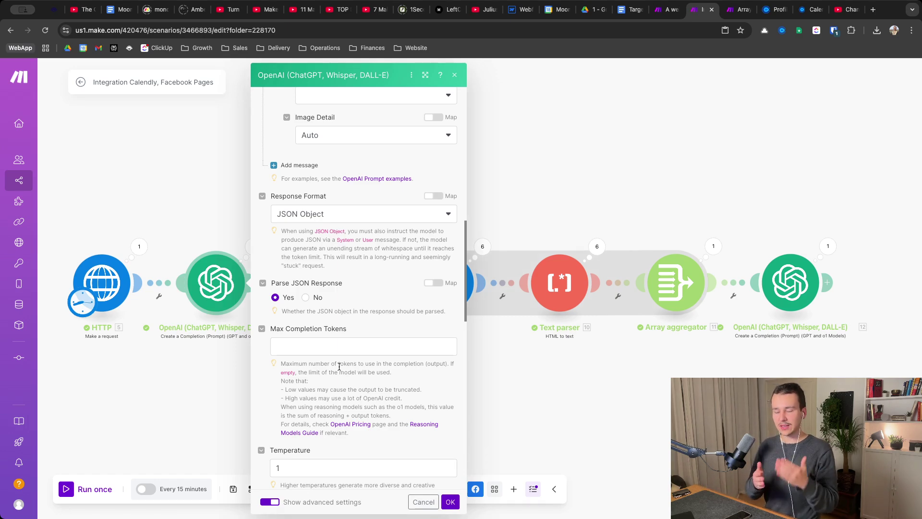
{"action": "left_click", "coordinate": [379, 345]}
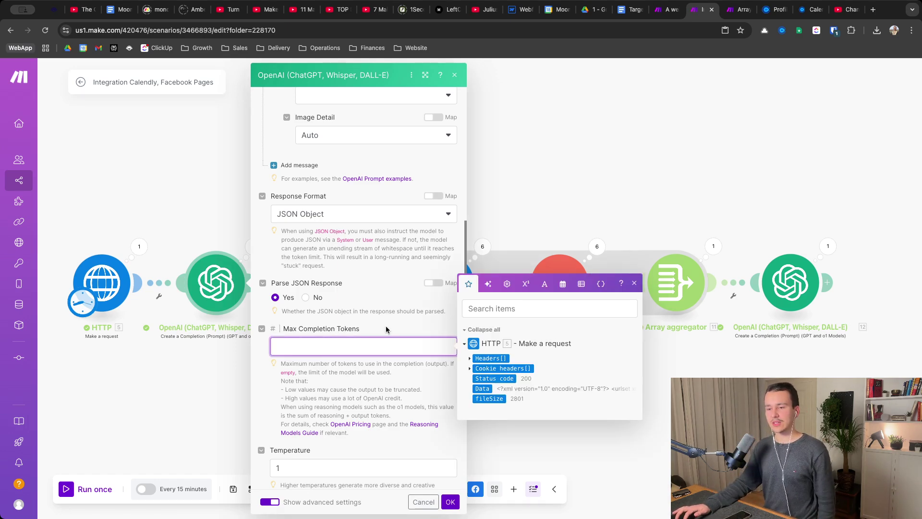
{"action": "left_click", "coordinate": [387, 327]}
{"action": "left_click", "coordinate": [325, 354]}
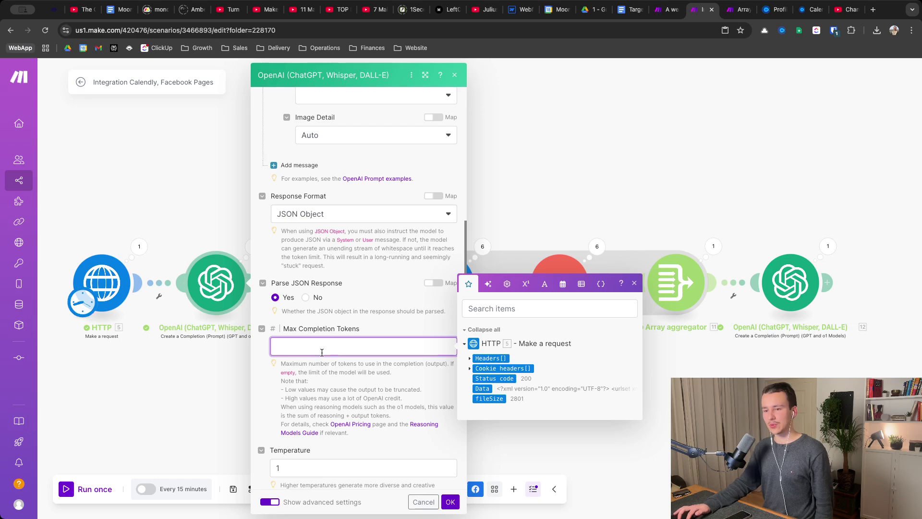
{"action": "left_click", "coordinate": [325, 361]}
{"action": "scroll", "coordinate": [335, 355], "scroll_direction": "down", "scroll_amount": 1}
{"action": "left_click", "coordinate": [331, 313]}
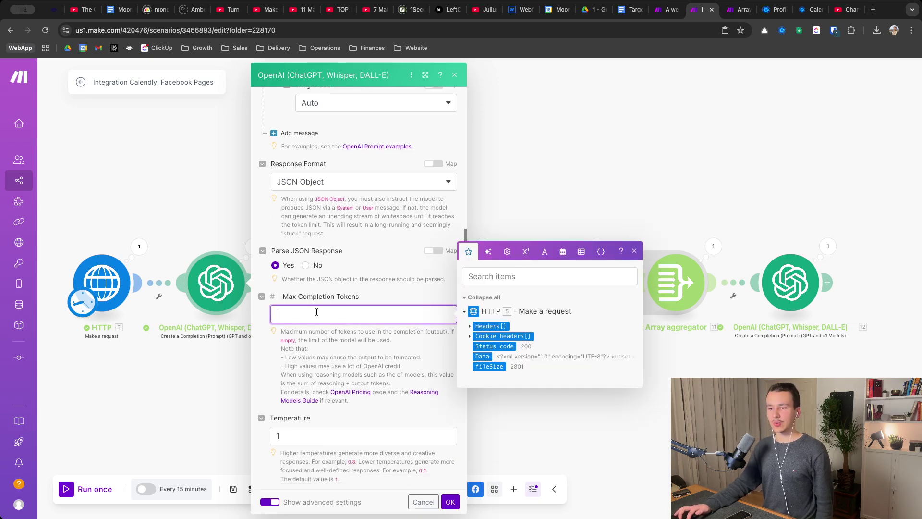
{"action": "left_click", "coordinate": [342, 328]}
{"action": "triple_click", "coordinate": [341, 328]}
{"action": "left_click", "coordinate": [350, 330]}
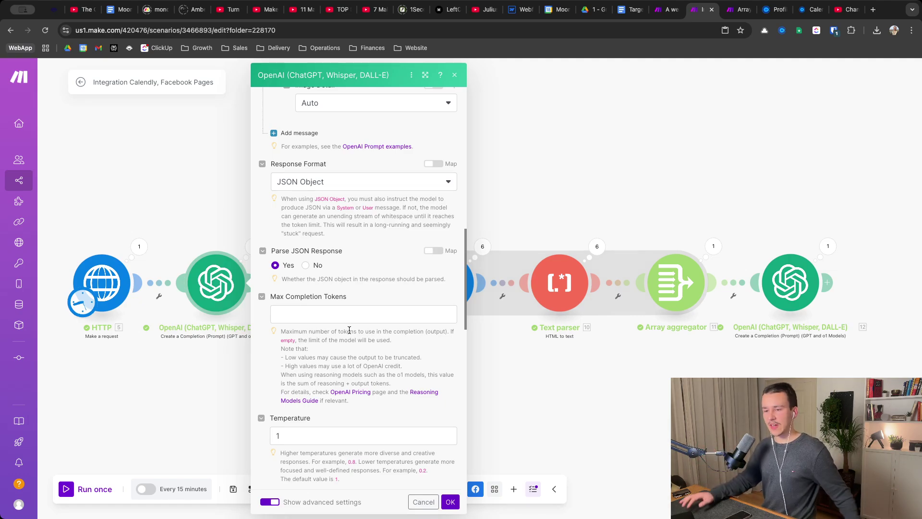
{"action": "scroll", "coordinate": [351, 384], "scroll_direction": "down", "scroll_amount": 10}
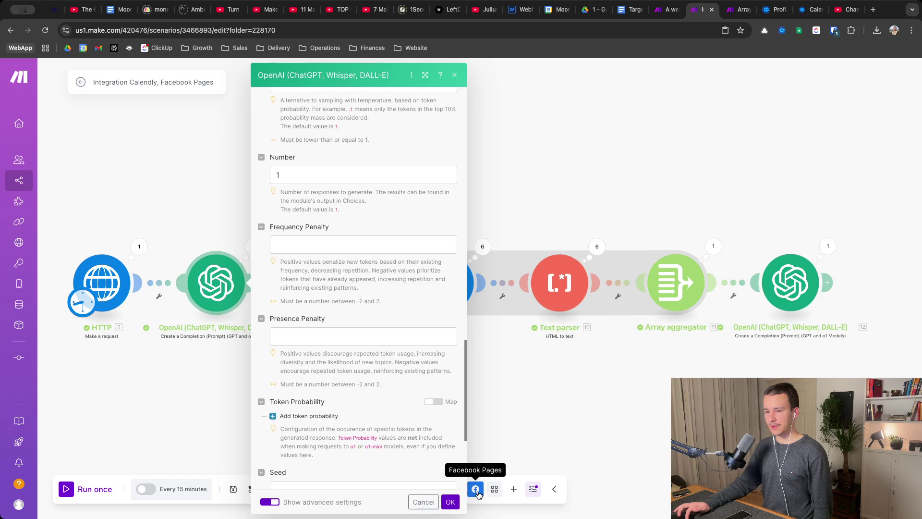
- Save the OpenAI module and map 7. result: site[] into the Iterator's Array, removing the duplicate
{"action": "left_click", "coordinate": [451, 503]}
{"action": "left_click", "coordinate": [327, 290]}
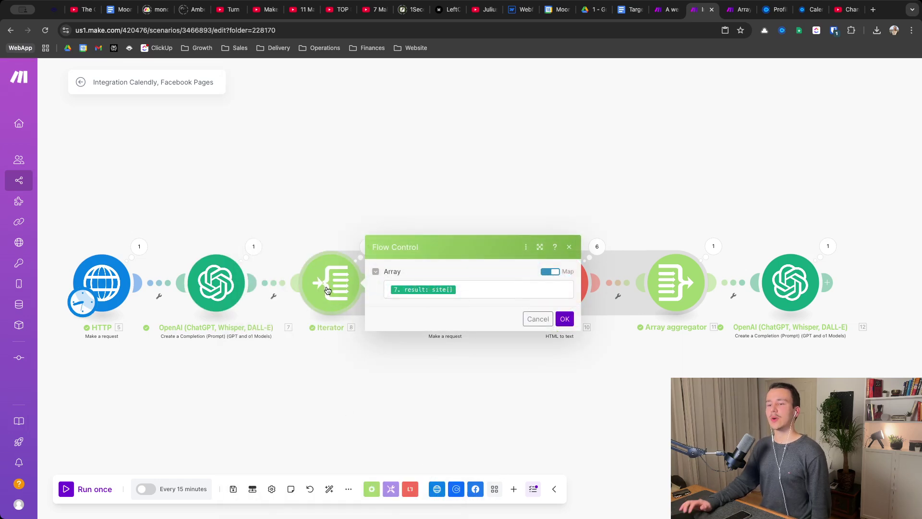
{"action": "left_click", "coordinate": [395, 290]}
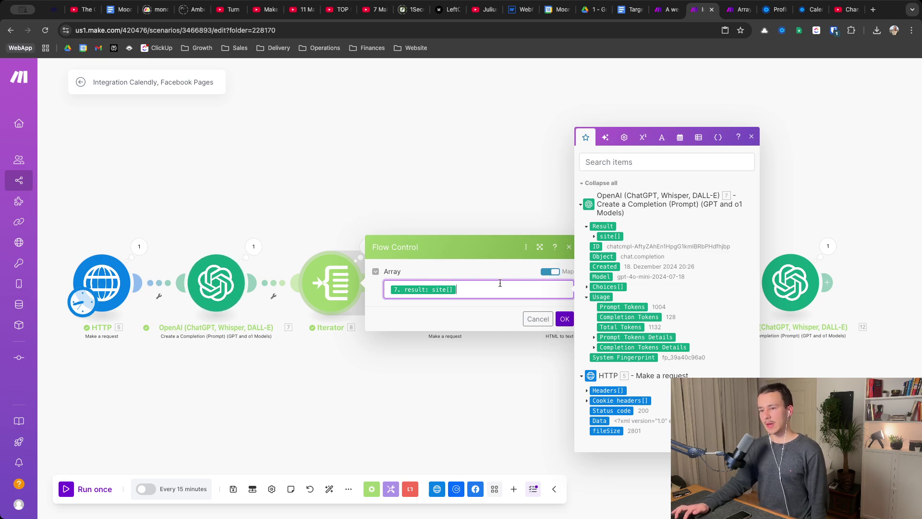
{"action": "left_click", "coordinate": [612, 236]}
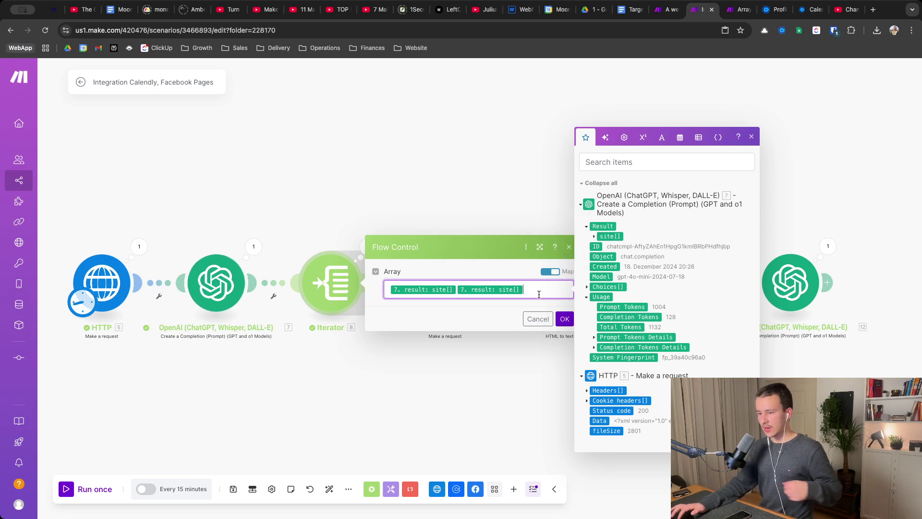
{"action": "key", "text": "BackSpace"}
{"action": "left_click", "coordinate": [567, 321]}
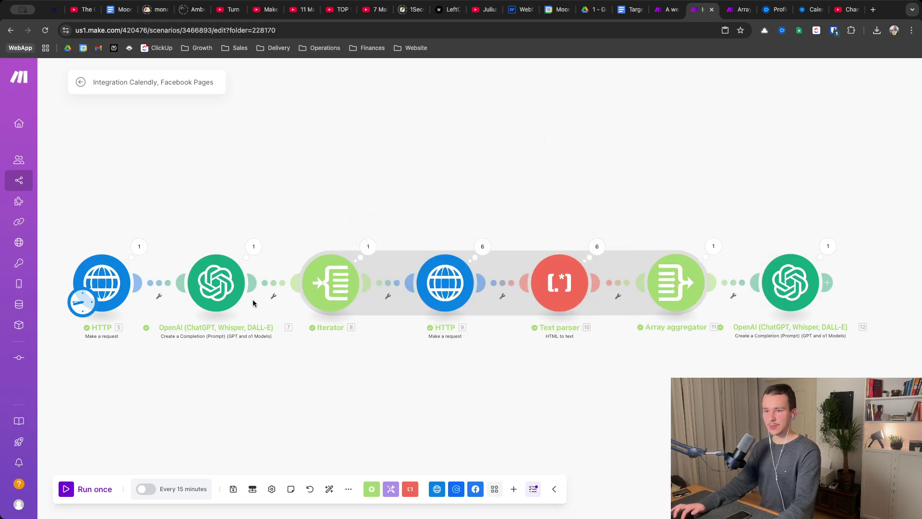
{"action": "left_click", "coordinate": [254, 246]}
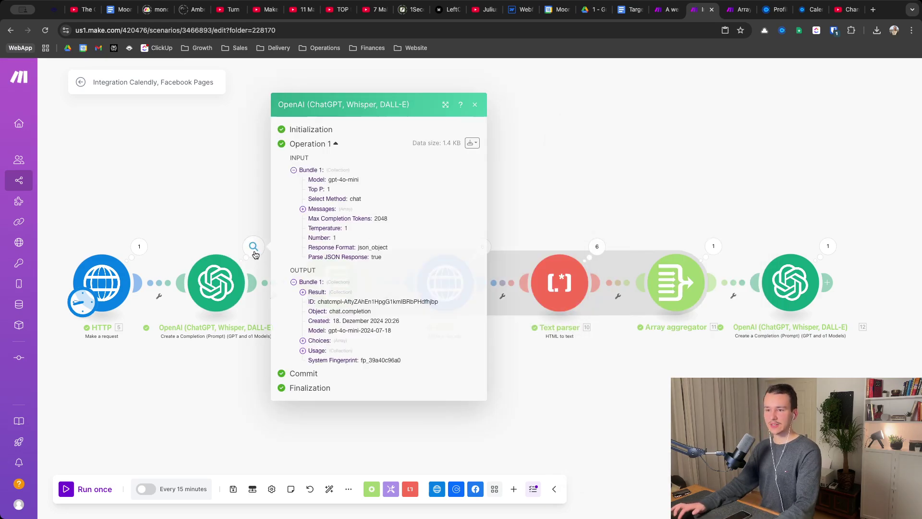
{"action": "left_click", "coordinate": [303, 349]}
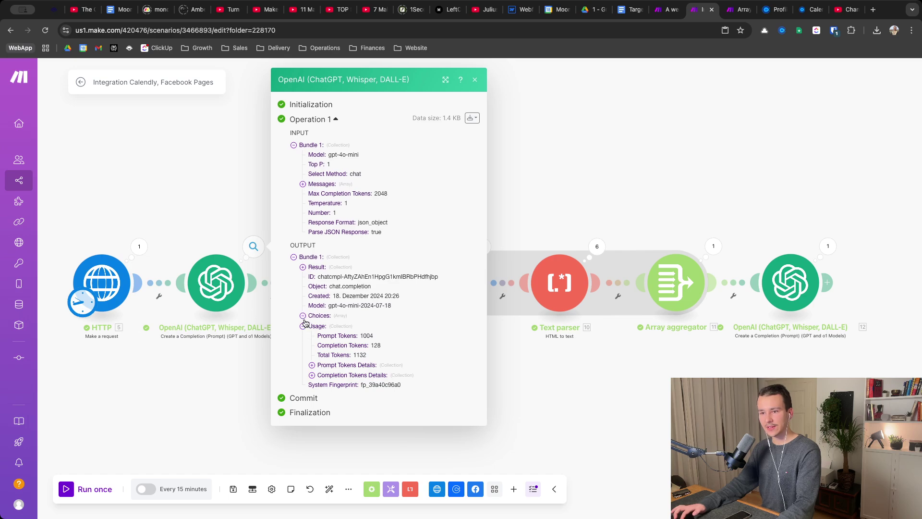
{"action": "left_click", "coordinate": [303, 322]}
{"action": "left_click", "coordinate": [310, 321]}
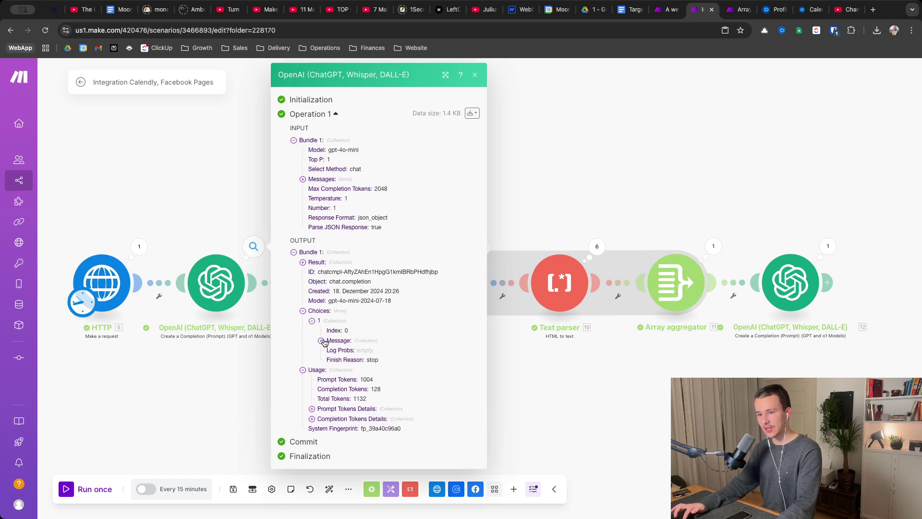
{"action": "left_click", "coordinate": [321, 341]}
{"action": "left_click", "coordinate": [330, 360]}
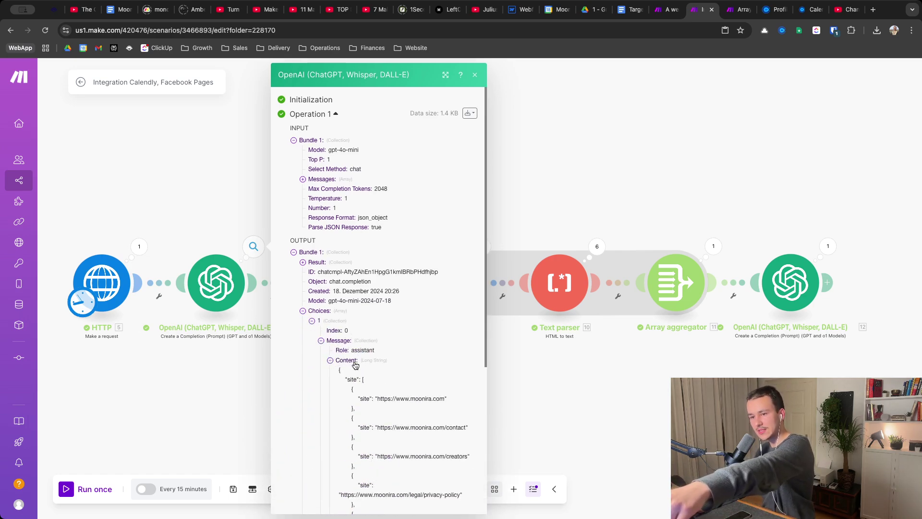
{"action": "left_click_drag", "start_coordinate": [339, 370], "coordinate": [433, 449]}
{"action": "scroll", "coordinate": [433, 449], "scroll_direction": "down", "scroll_amount": 5}
{"action": "scroll", "coordinate": [432, 449], "scroll_direction": "up", "scroll_amount": 5}
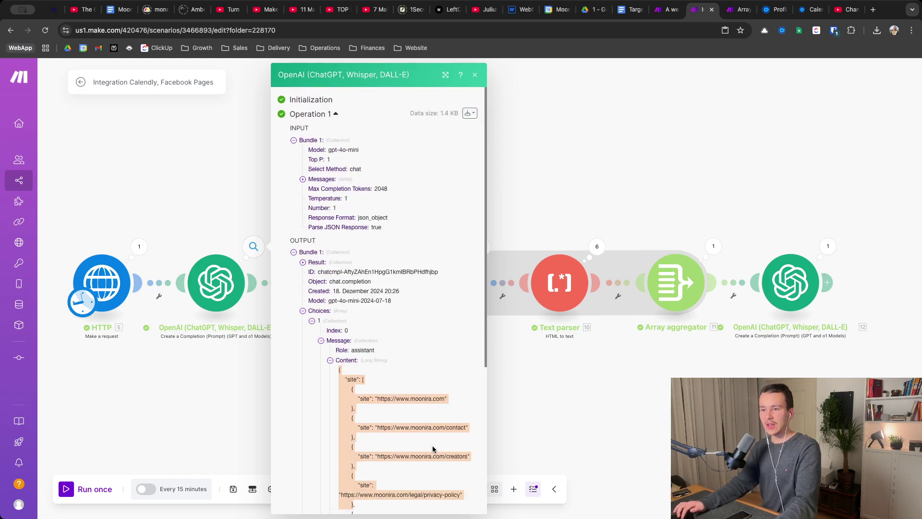
{"action": "left_click", "coordinate": [303, 262]}
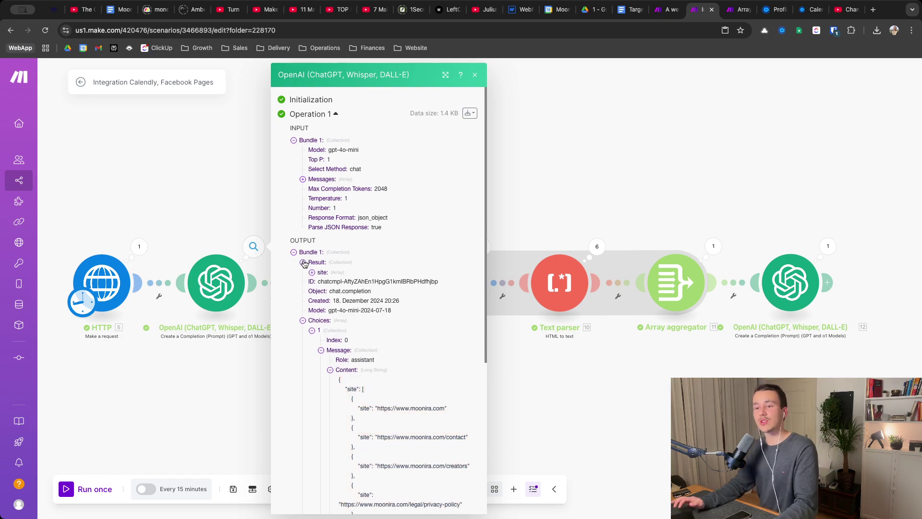
{"action": "left_click", "coordinate": [310, 273]}
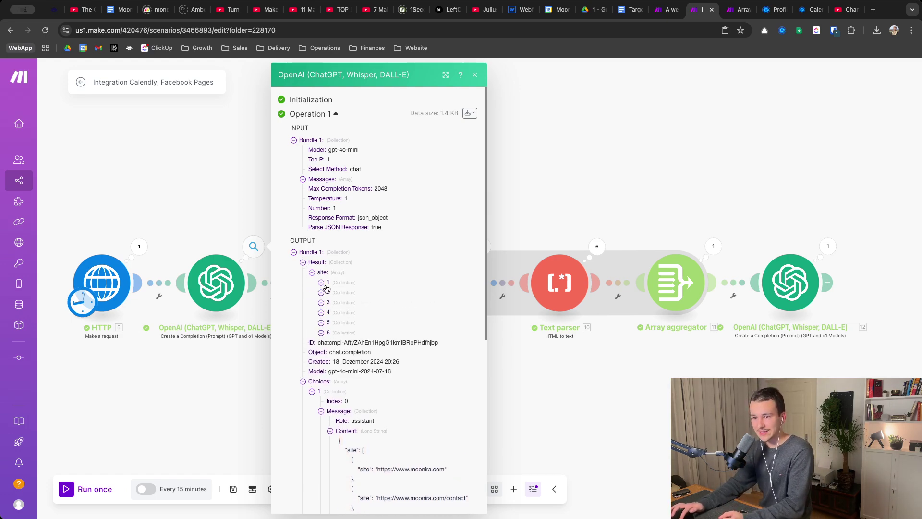
{"action": "left_click", "coordinate": [321, 283]}
{"action": "left_click", "coordinate": [321, 302]}
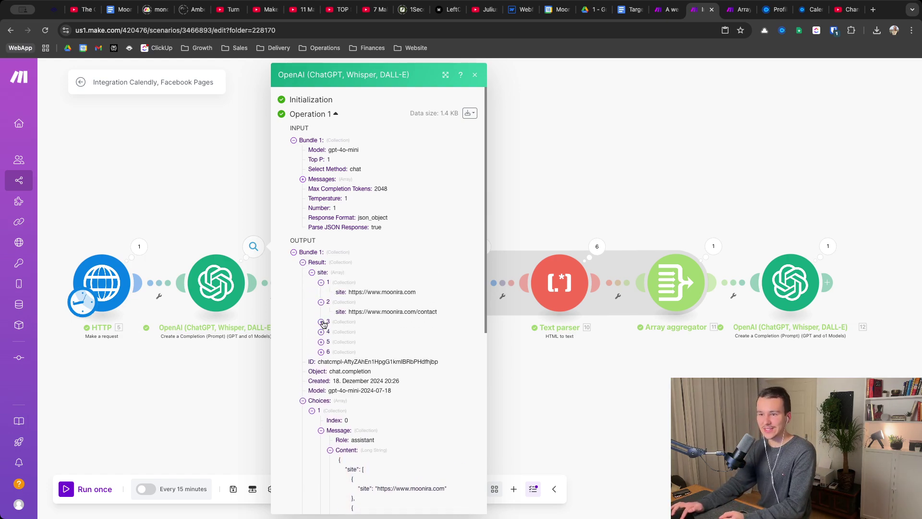
{"action": "left_click", "coordinate": [321, 322]}
{"action": "left_click", "coordinate": [321, 342]}
{"action": "left_click", "coordinate": [321, 361]}
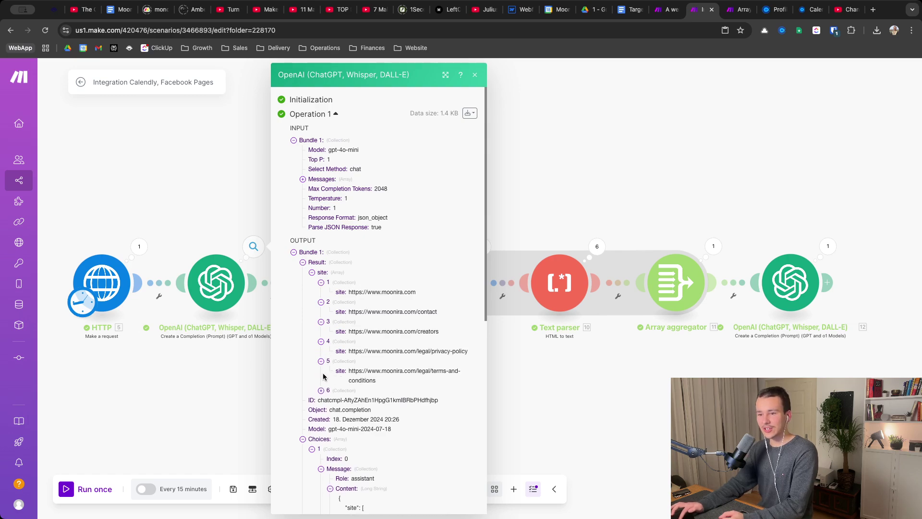
{"action": "left_click", "coordinate": [321, 391]}
{"action": "left_click_drag", "start_coordinate": [462, 398], "coordinate": [345, 295]}
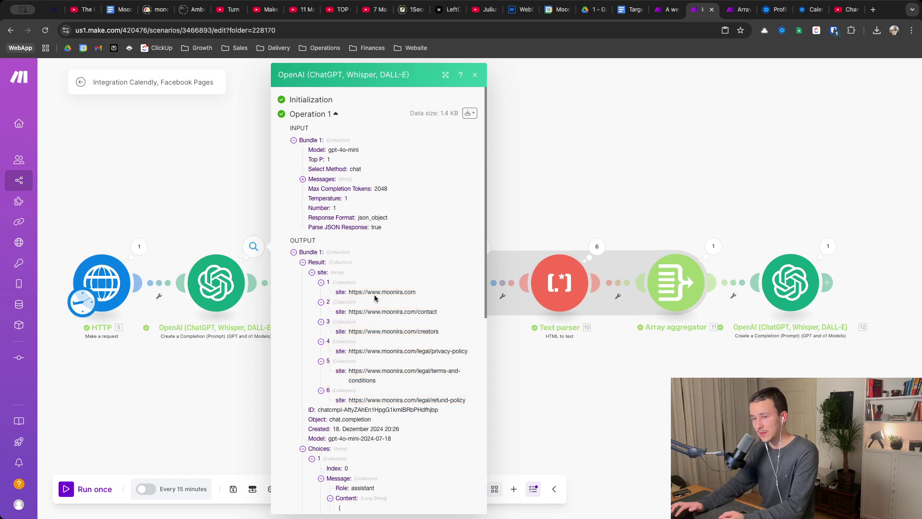
{"action": "left_click", "coordinate": [238, 345]}
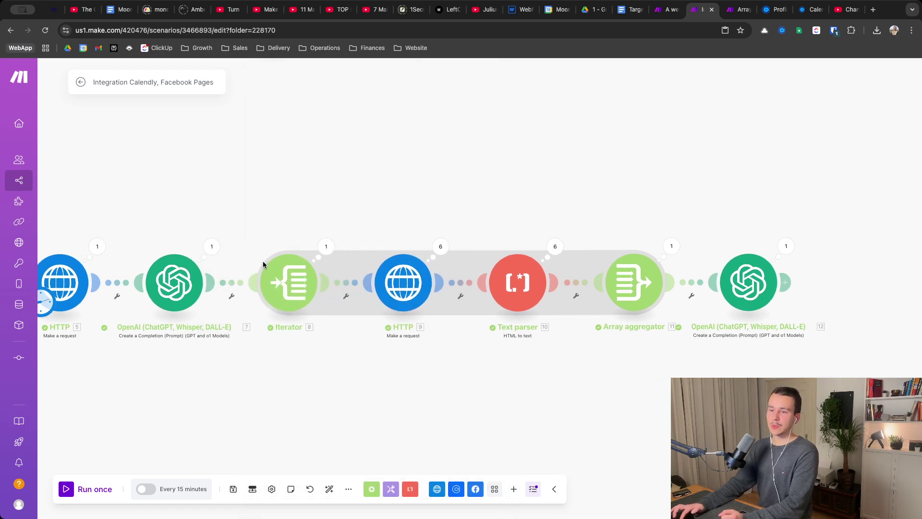
{"action": "left_click", "coordinate": [274, 274]}
{"action": "left_click", "coordinate": [434, 284]}
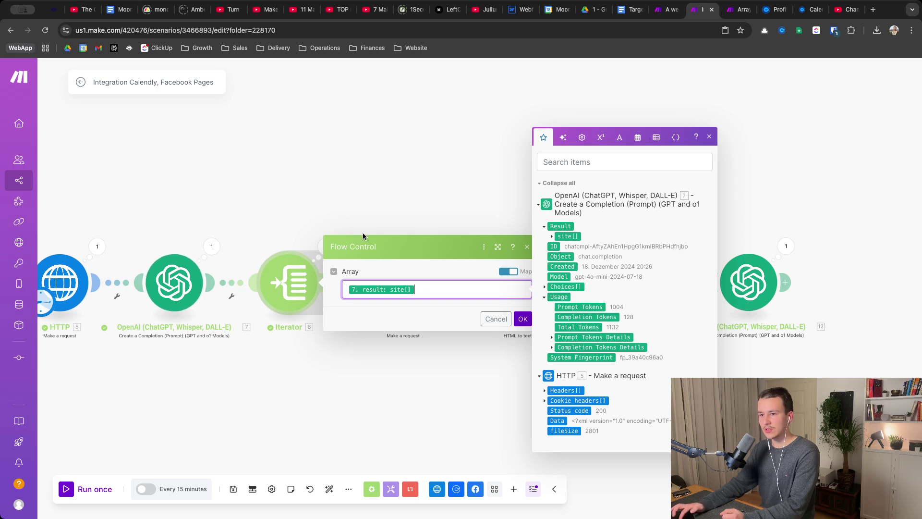
{"action": "left_click", "coordinate": [360, 216]}
{"action": "scroll", "coordinate": [335, 318], "scroll_direction": "right", "scroll_amount": 3}
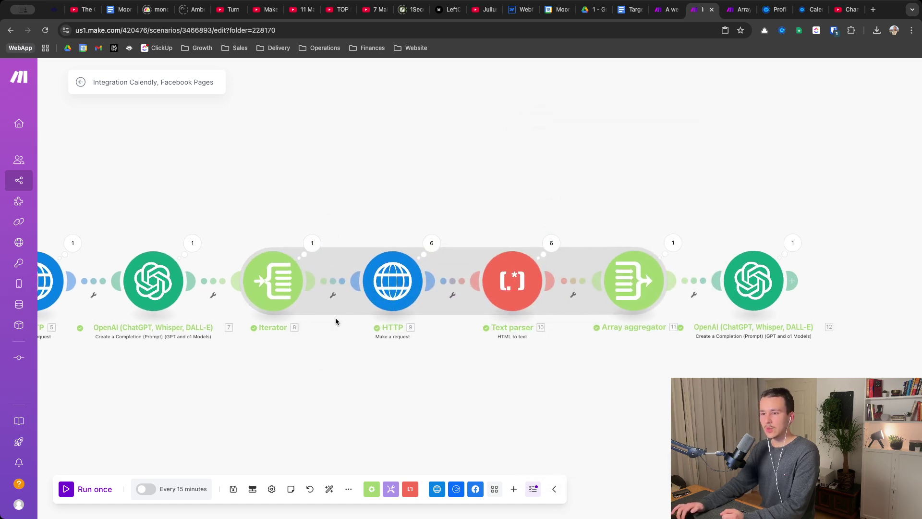
{"action": "scroll", "coordinate": [335, 318], "scroll_direction": "up", "scroll_amount": 2}
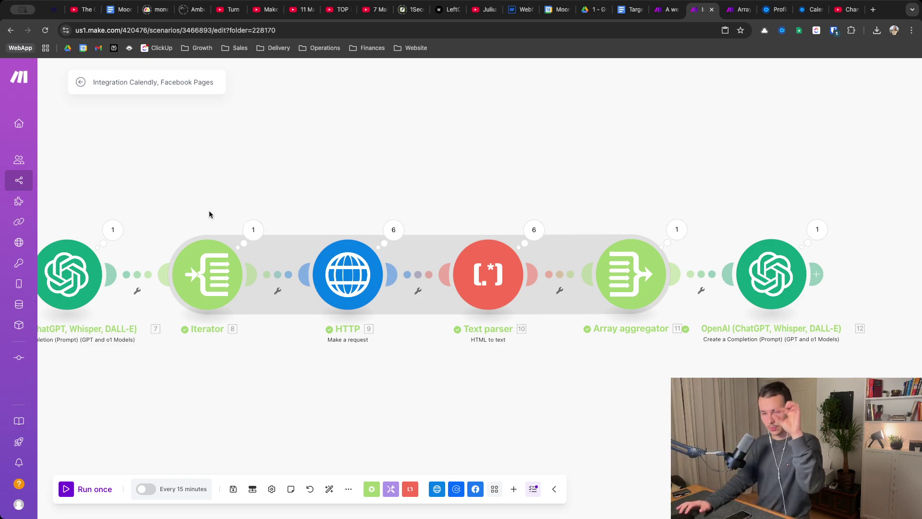
{"action": "left_click", "coordinate": [395, 236]}
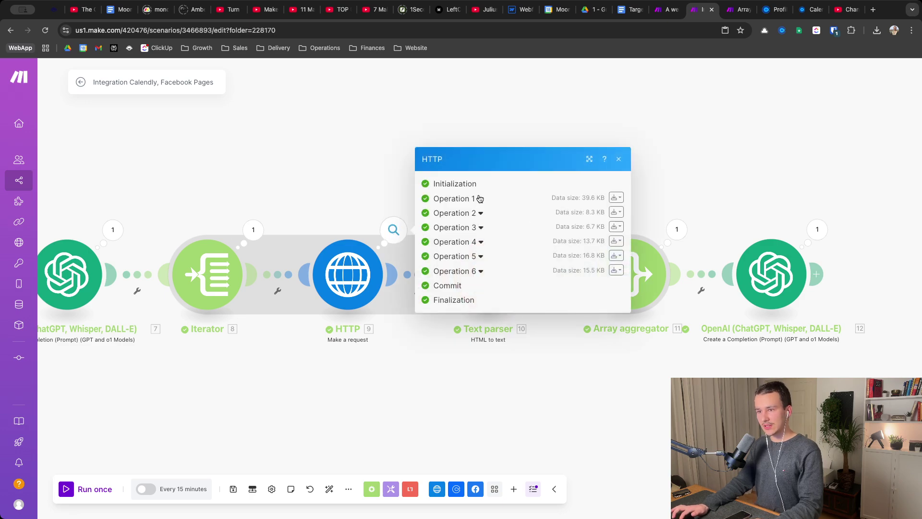
{"action": "left_click", "coordinate": [329, 181]}
{"action": "left_click", "coordinate": [350, 243]}
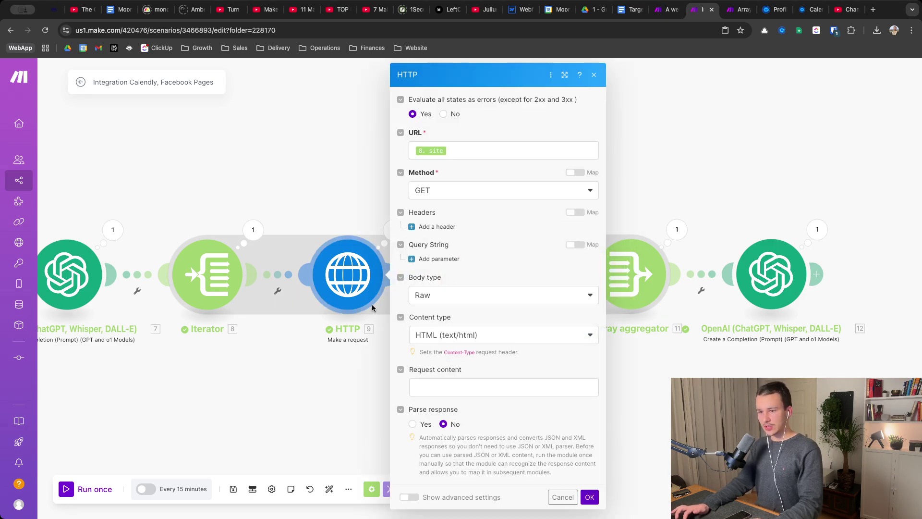
{"action": "left_click", "coordinate": [466, 154]}
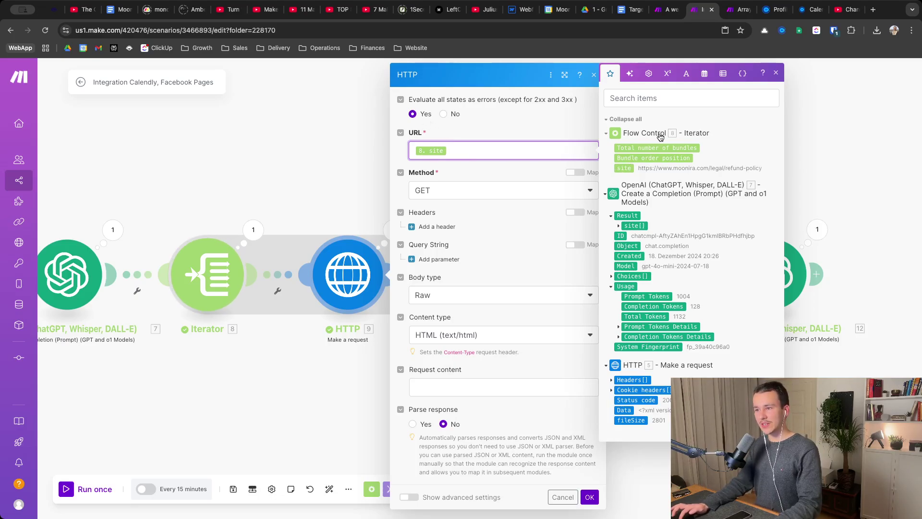
{"action": "left_click", "coordinate": [462, 193]}
{"action": "left_click", "coordinate": [454, 152]}
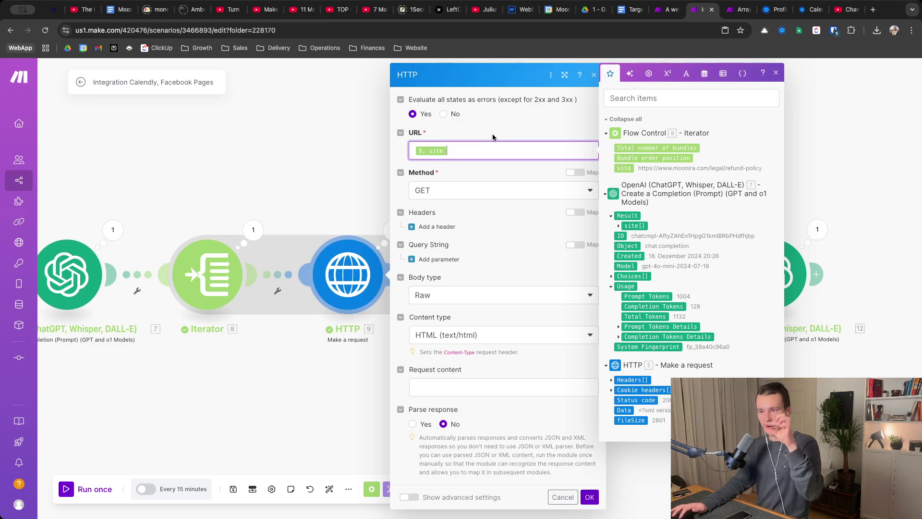
{"action": "left_click", "coordinate": [506, 127]}
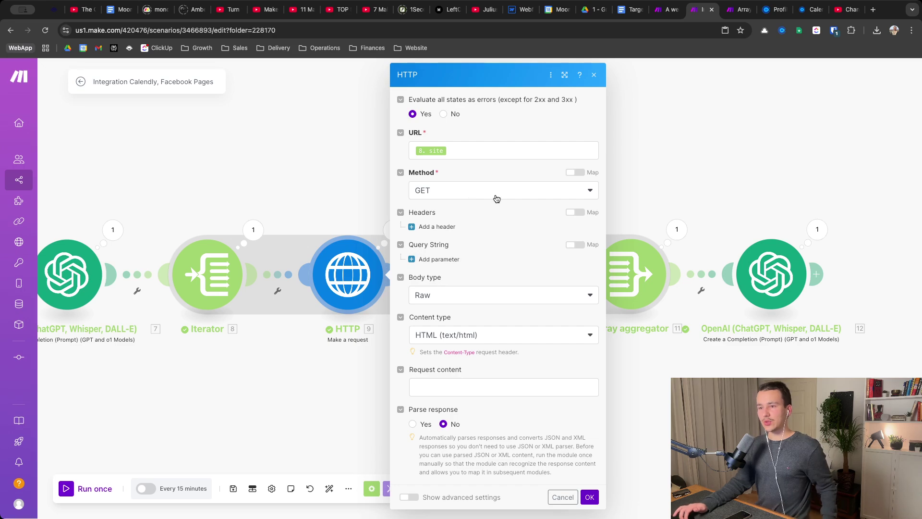
{"action": "left_click", "coordinate": [427, 293]}
{"action": "left_click", "coordinate": [451, 299]}
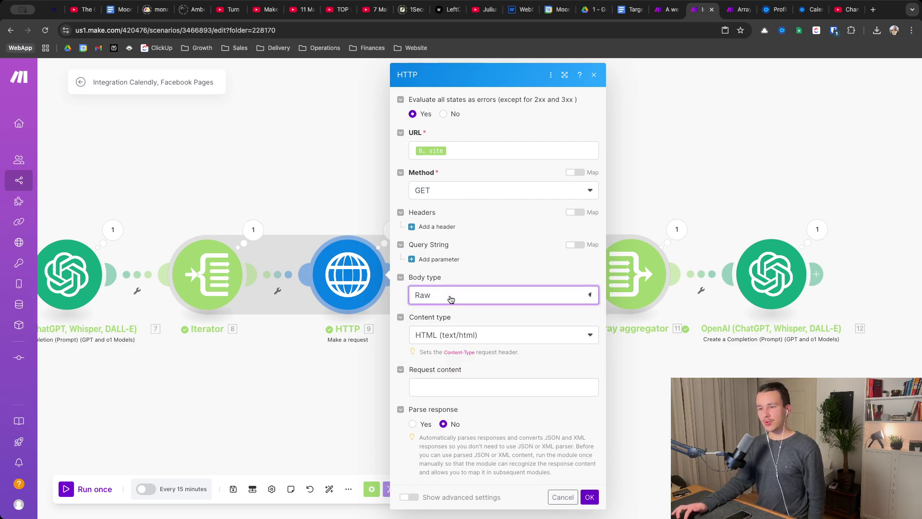
{"action": "left_click", "coordinate": [466, 335]}
{"action": "left_click", "coordinate": [491, 342]}
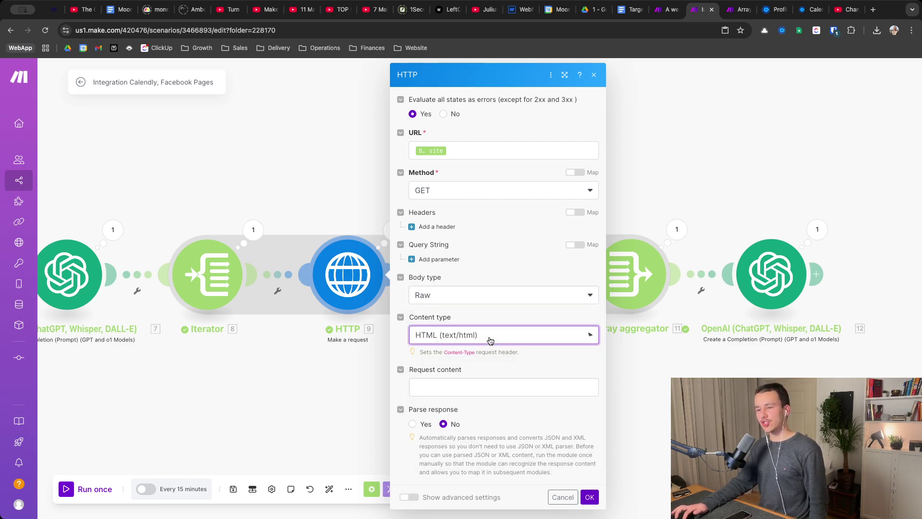
{"action": "left_click", "coordinate": [590, 498]}
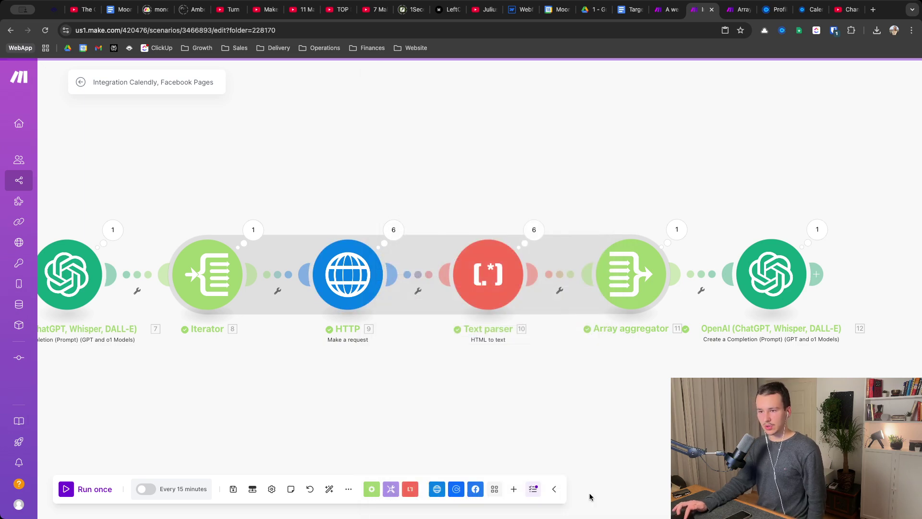
{"action": "scroll", "coordinate": [465, 392], "scroll_direction": "right", "scroll_amount": 4}
{"action": "left_click", "coordinate": [392, 298]}
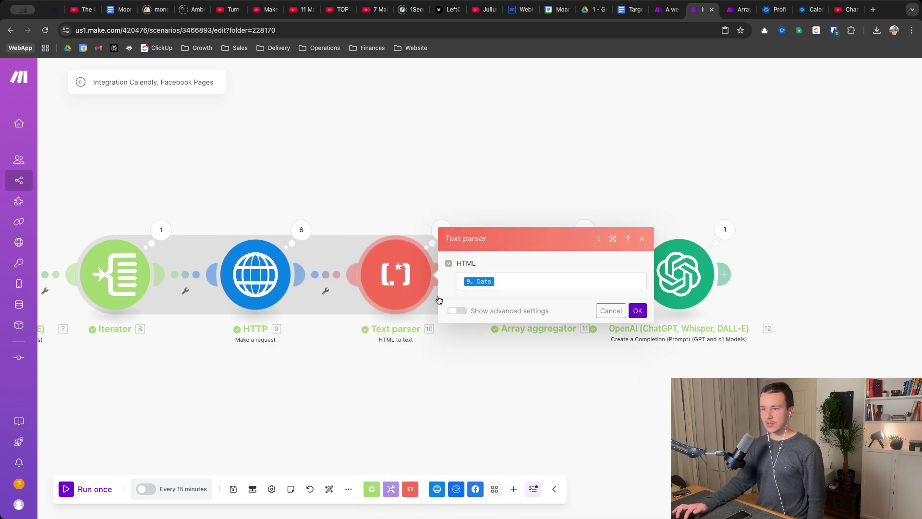
{"action": "left_click", "coordinate": [402, 347]}
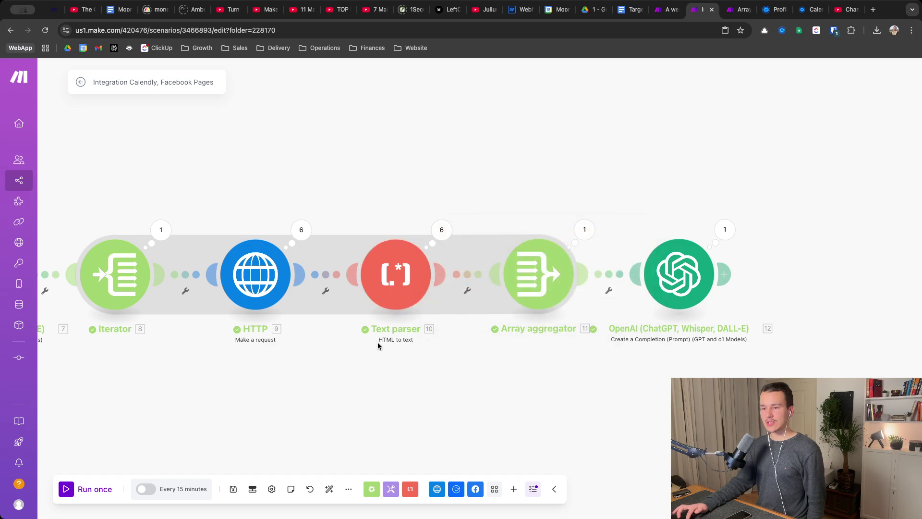
{"action": "scroll", "coordinate": [392, 343], "scroll_direction": "up", "scroll_amount": 2}
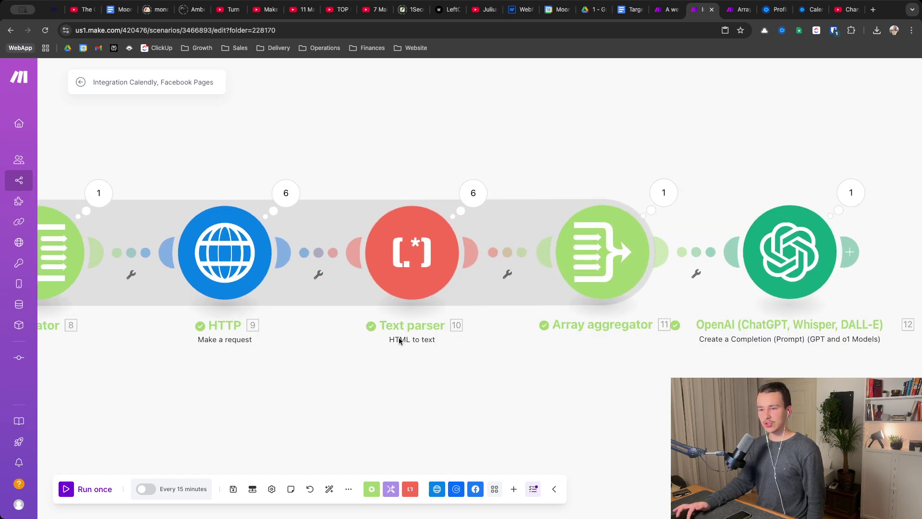
{"action": "left_click", "coordinate": [408, 291]}
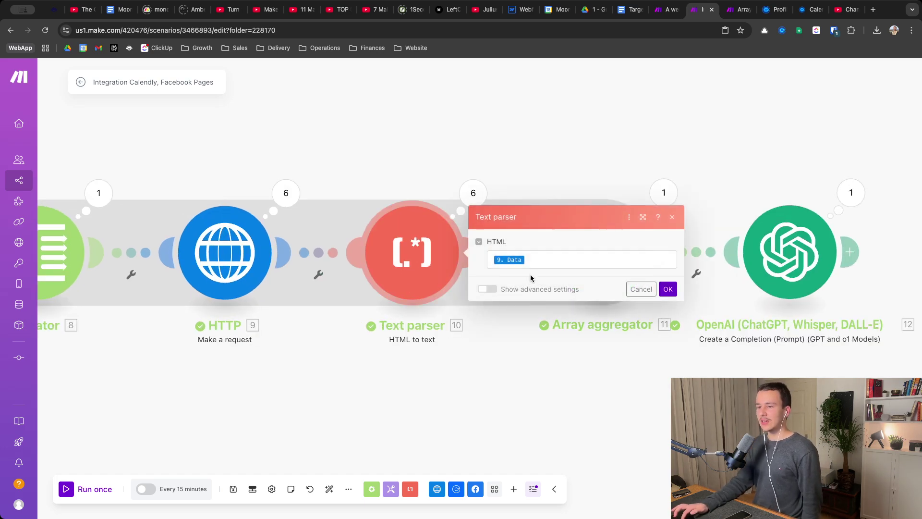
{"action": "left_click", "coordinate": [537, 260]}
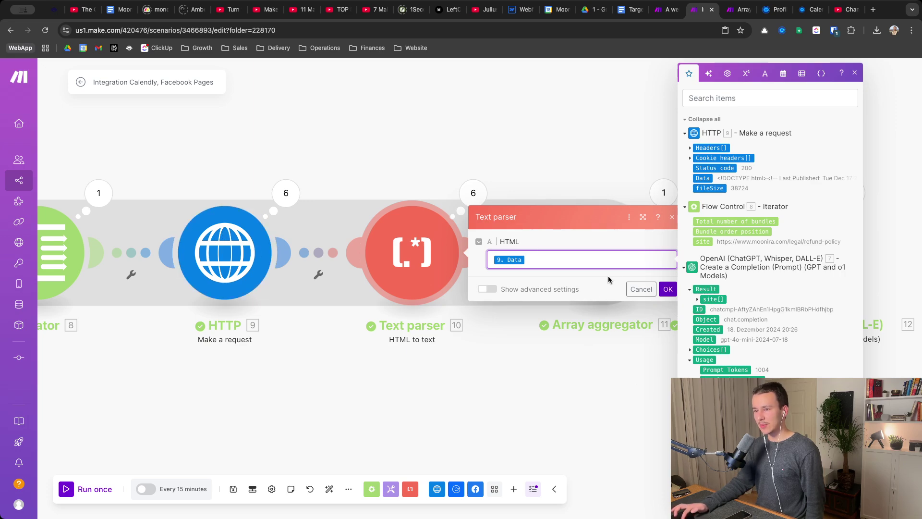
{"action": "left_click", "coordinate": [662, 287]}
{"action": "scroll", "coordinate": [556, 382], "scroll_direction": "right", "scroll_amount": 5}
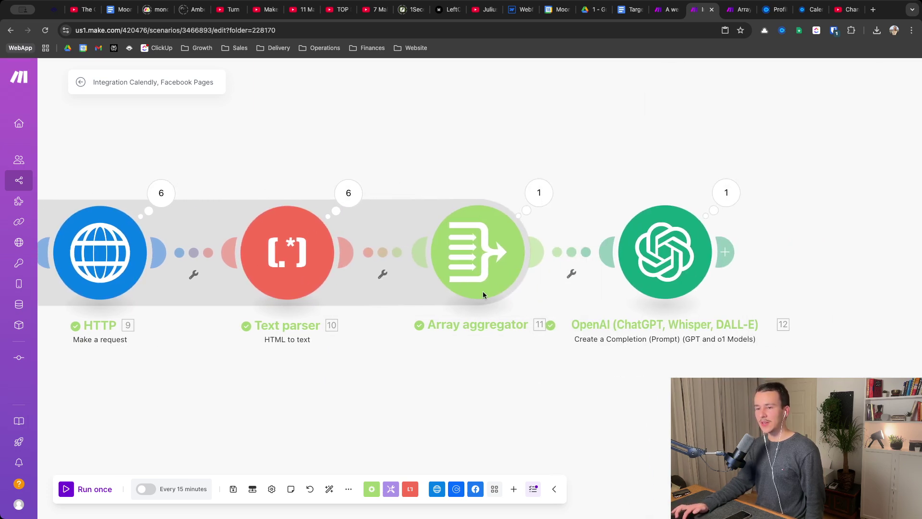
{"action": "left_click", "coordinate": [481, 253]}
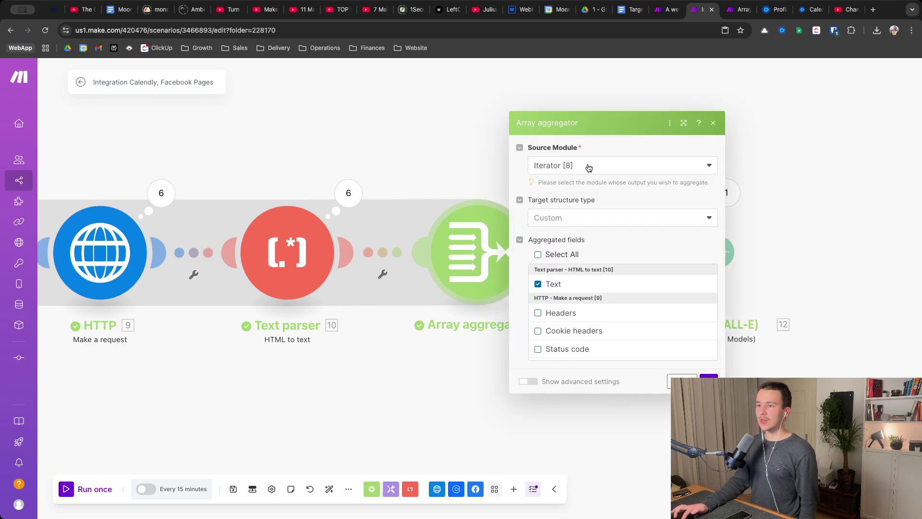
{"action": "left_click", "coordinate": [589, 167]}
{"action": "left_click", "coordinate": [589, 167]}
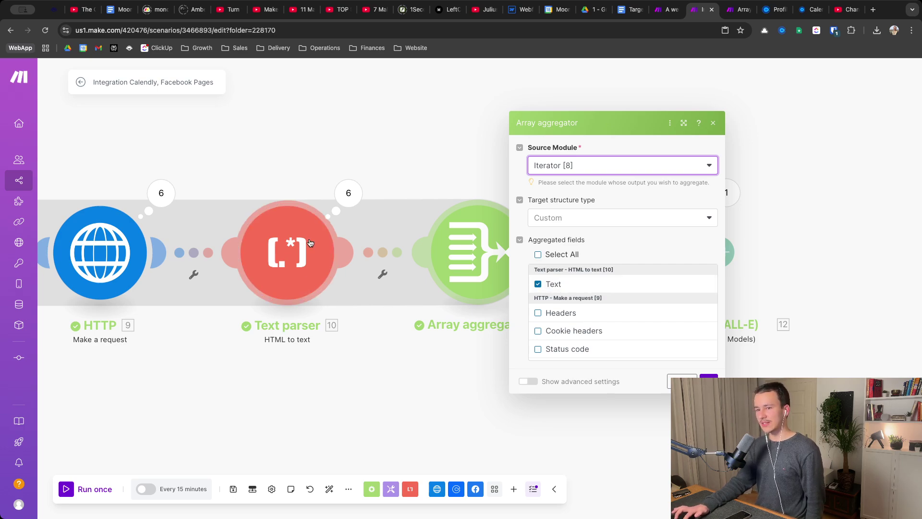
{"action": "left_click", "coordinate": [709, 382]}
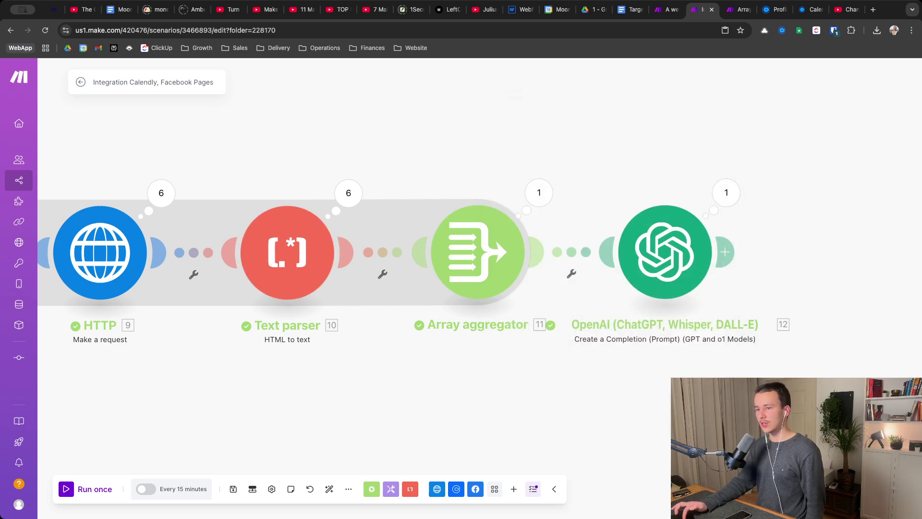
{"action": "scroll", "coordinate": [542, 336], "scroll_direction": "right", "scroll_amount": 5}
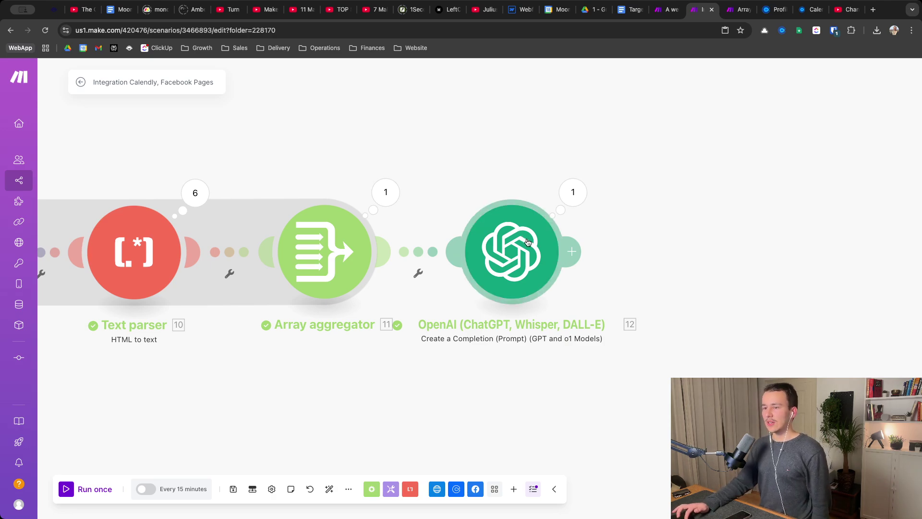
- Open the final OpenAI completion module and review its system message mappable values
{"action": "left_click", "coordinate": [527, 242]}
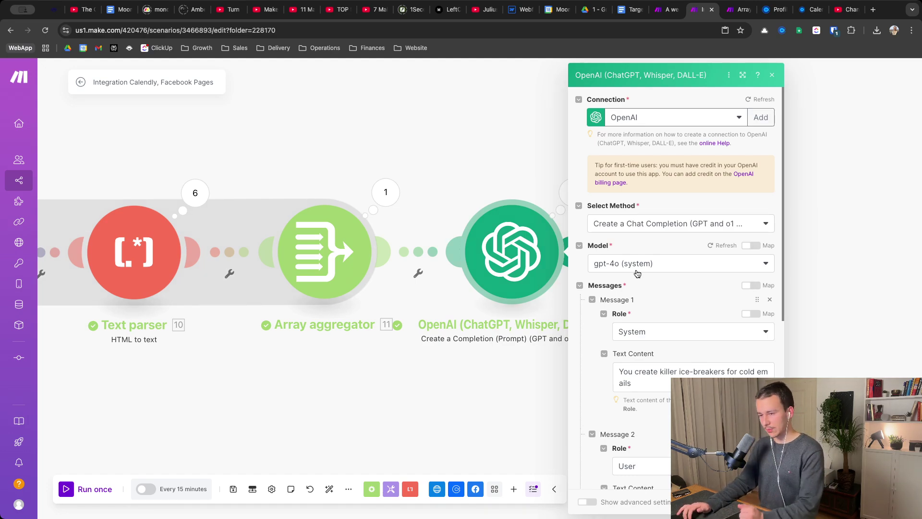
{"action": "scroll", "coordinate": [638, 273], "scroll_direction": "down", "scroll_amount": 3}
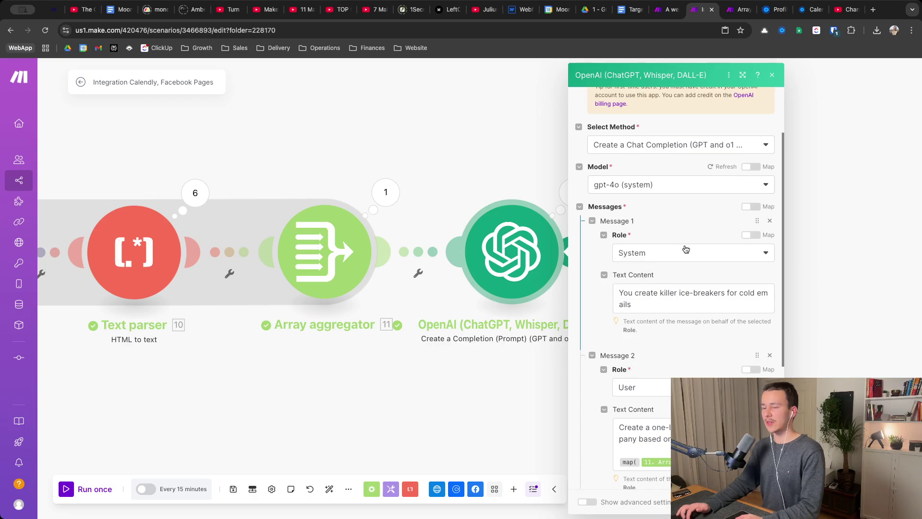
{"action": "scroll", "coordinate": [685, 249], "scroll_direction": "down", "scroll_amount": 1}
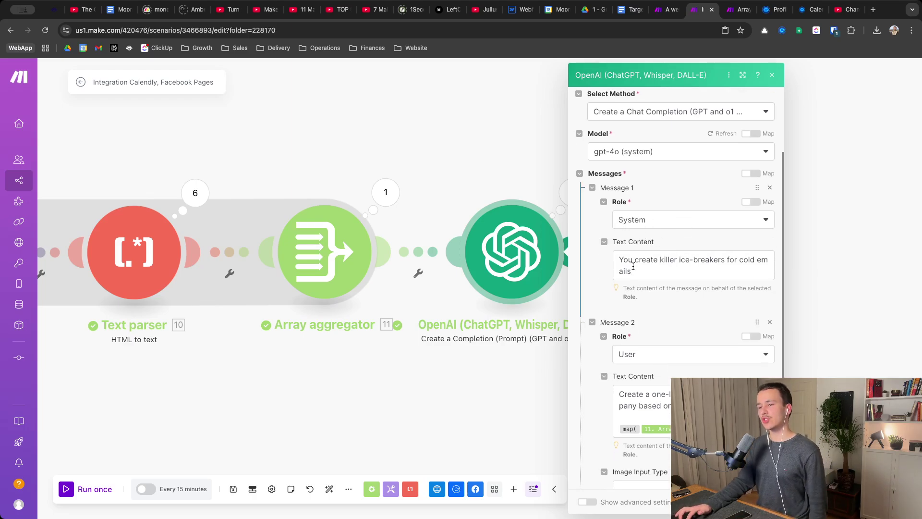
{"action": "left_click", "coordinate": [633, 267]}
{"action": "scroll", "coordinate": [713, 264], "scroll_direction": "down", "scroll_amount": 1}
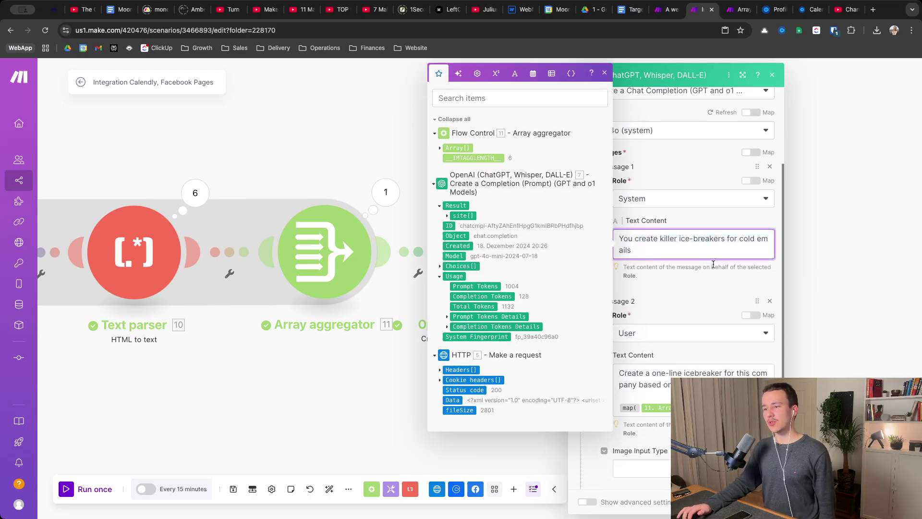
{"action": "left_click", "coordinate": [688, 264]}
{"action": "scroll", "coordinate": [653, 231], "scroll_direction": "down", "scroll_amount": 5}
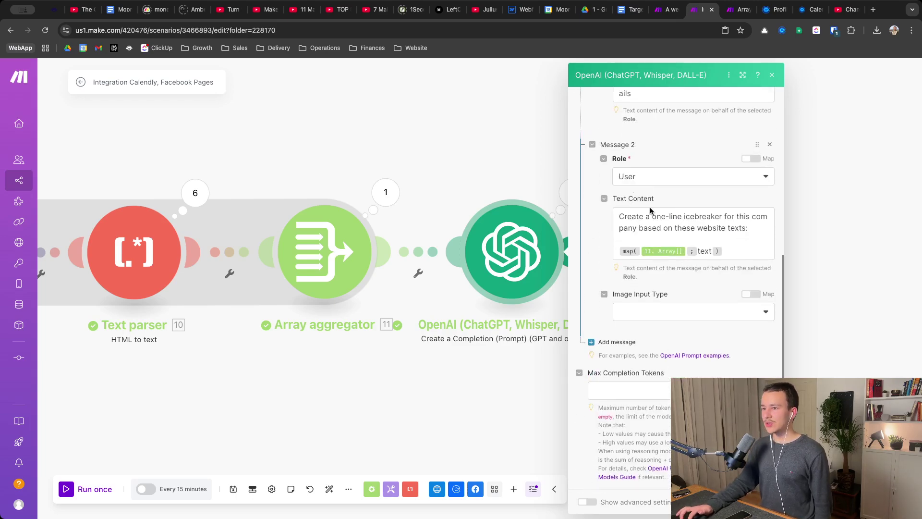
- Insert the map() function into the icebreaker user message from the mappable items search
{"action": "left_click", "coordinate": [651, 212]}
{"action": "left_click", "coordinate": [734, 216]}
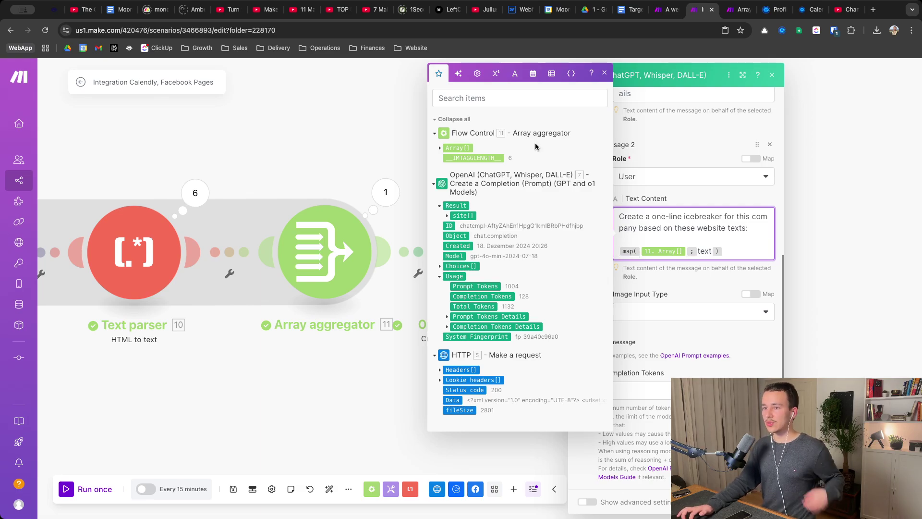
{"action": "left_click", "coordinate": [494, 99]}
{"action": "type", "text": "map"}
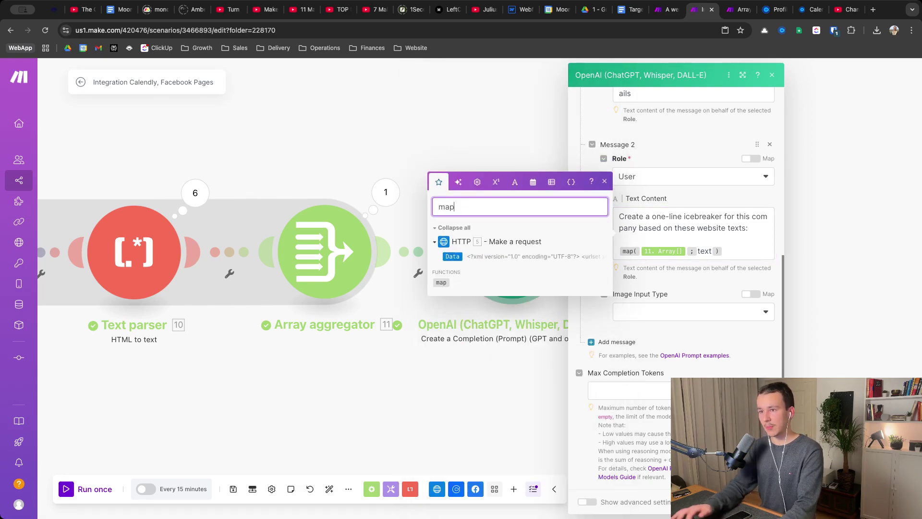
{"action": "mouse_move", "coordinate": [441, 283]}
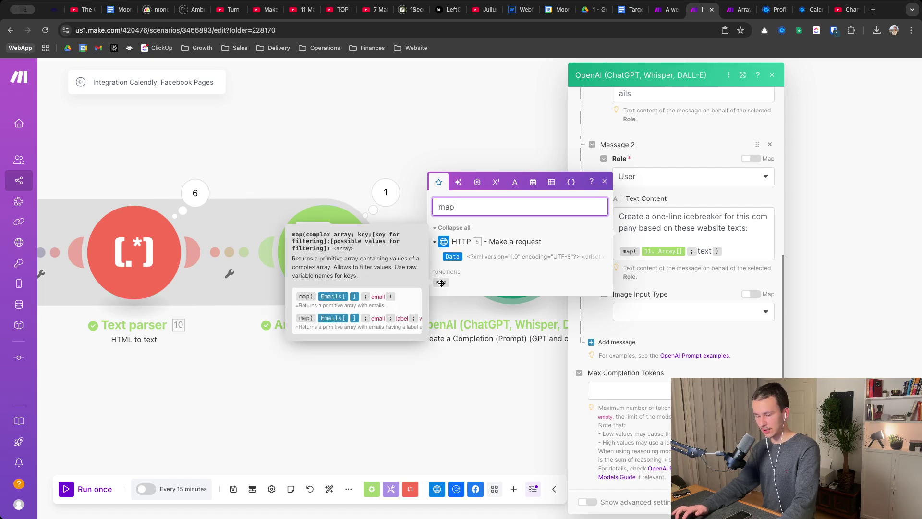
{"action": "left_click", "coordinate": [747, 227]}
{"action": "type", "text": ":"}
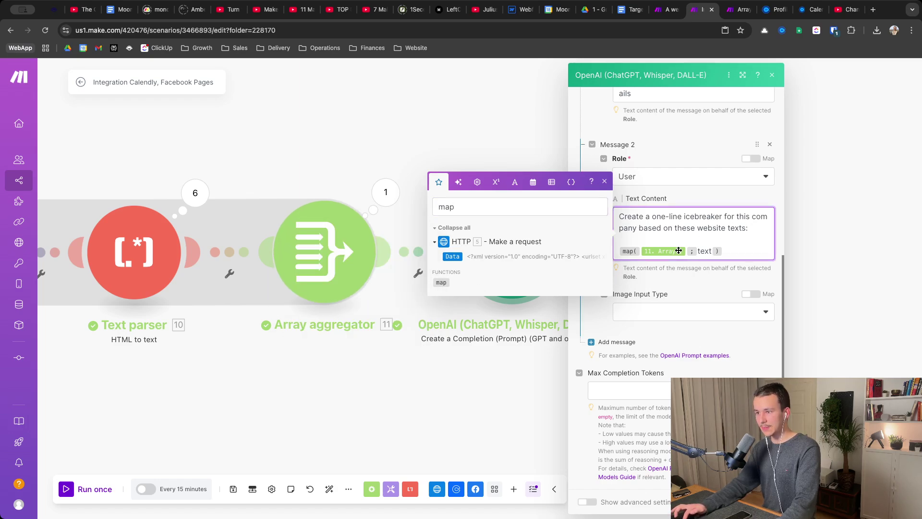
{"action": "left_click", "coordinate": [497, 207]}
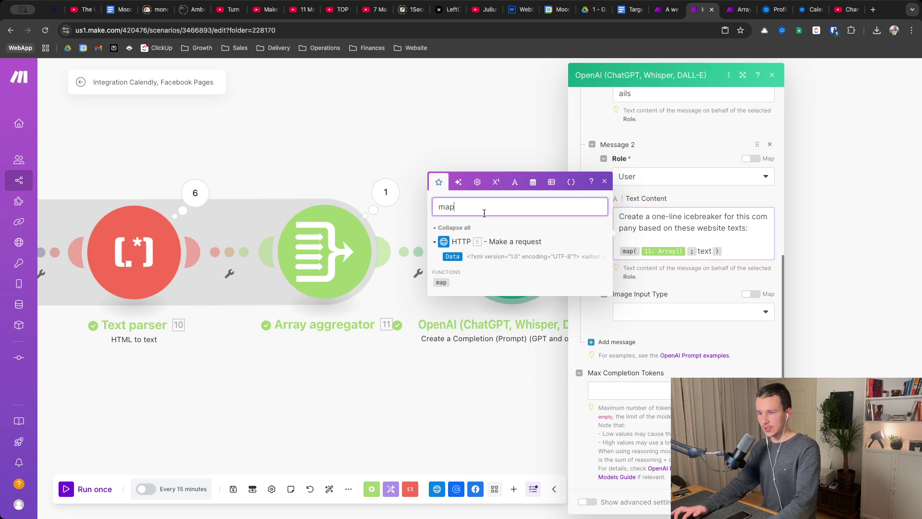
{"action": "key", "text": "BackSpace"}
{"action": "key", "text": "BackSpace"}
{"action": "key", "text": "BackSpace"}
- Finalize the map(11. Array[]; text) formula in the icebreaker prompt and close the module
{"action": "left_click", "coordinate": [688, 252]}
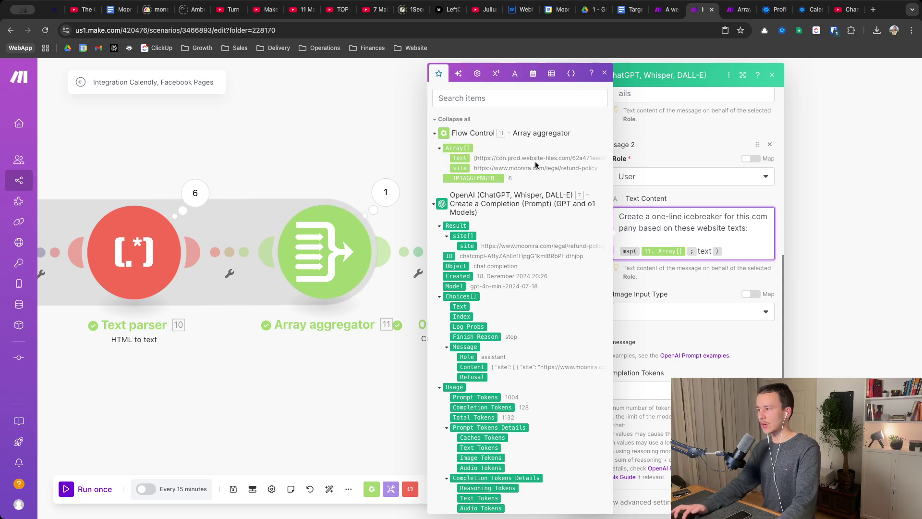
{"action": "double_click", "coordinate": [703, 250]}
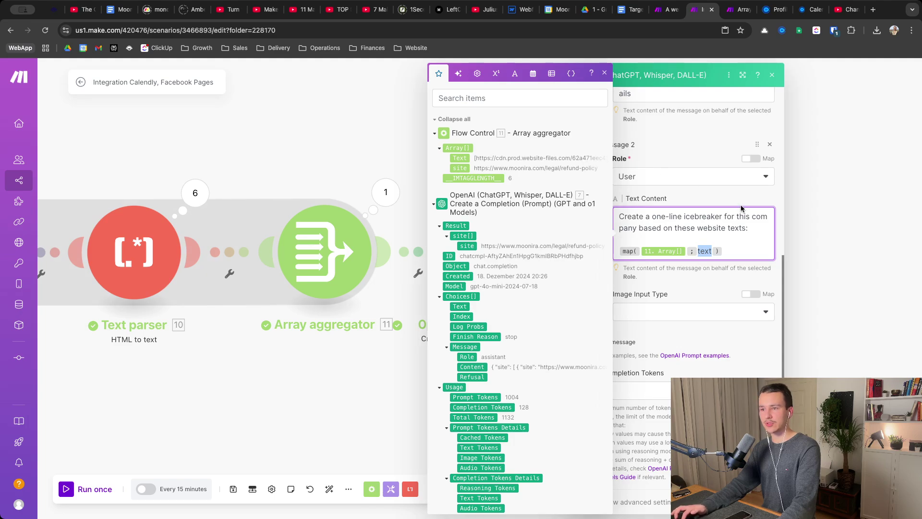
{"action": "left_click", "coordinate": [746, 247]}
{"action": "key", "text": "Escape"}
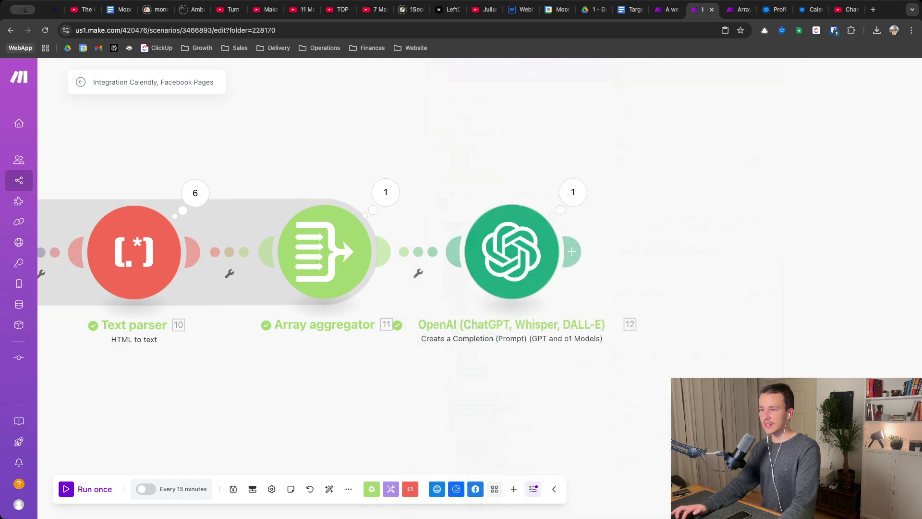
- Open the Array aggregator's run output and read aggregated items 3–5, including item 4's full page text
{"action": "scroll", "coordinate": [696, 306], "scroll_direction": "down", "scroll_amount": 3}
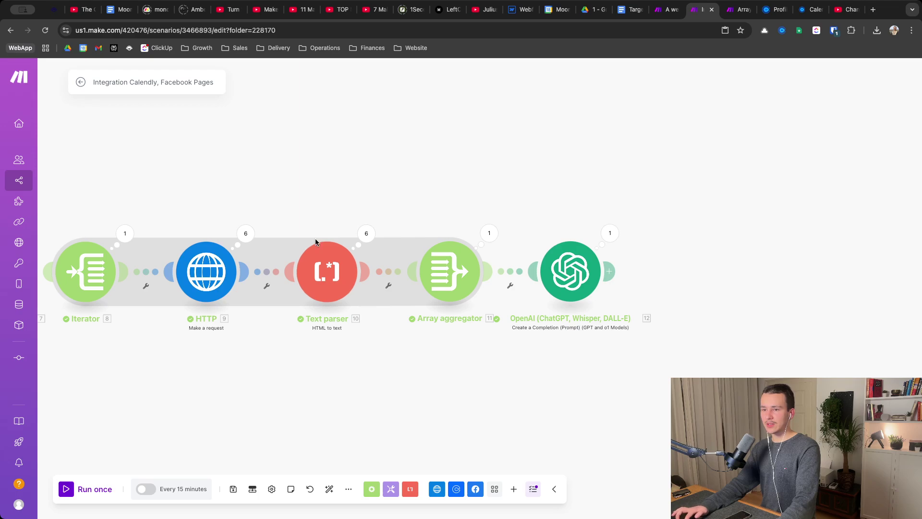
{"action": "left_click", "coordinate": [489, 233]}
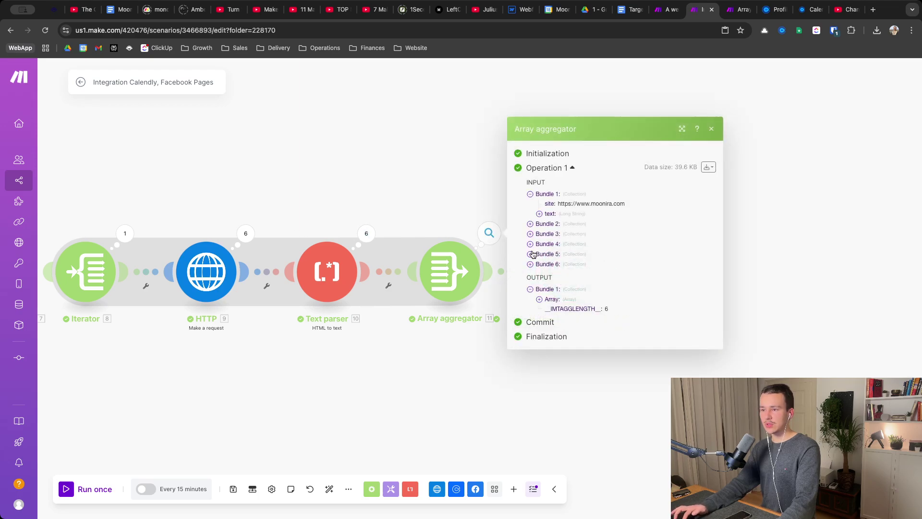
{"action": "left_click", "coordinate": [540, 299]}
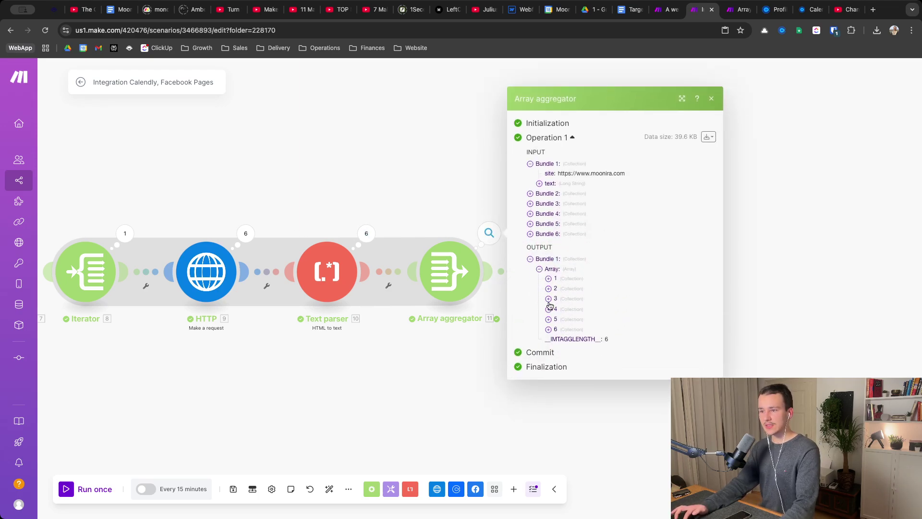
{"action": "left_click", "coordinate": [549, 299]}
{"action": "left_click", "coordinate": [548, 344]}
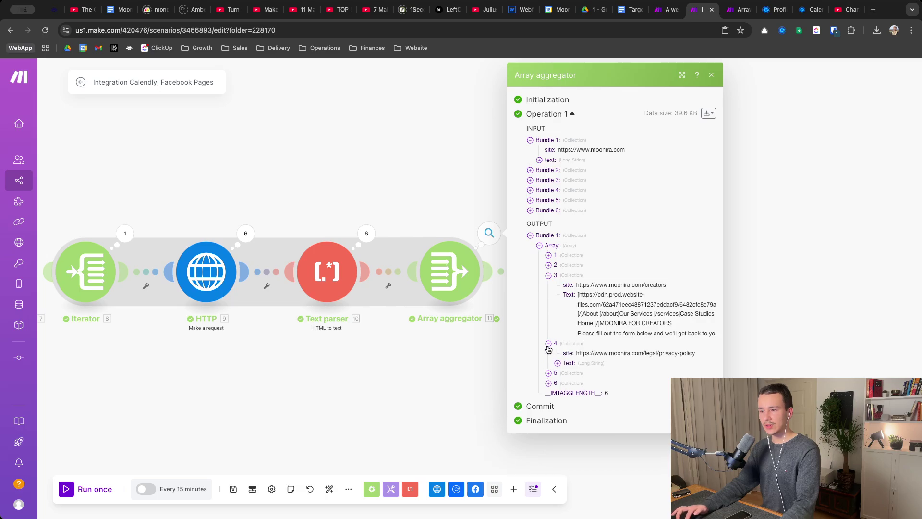
{"action": "left_click", "coordinate": [549, 373]}
{"action": "left_click", "coordinate": [557, 363]}
{"action": "scroll", "coordinate": [635, 363], "scroll_direction": "down", "scroll_amount": 10}
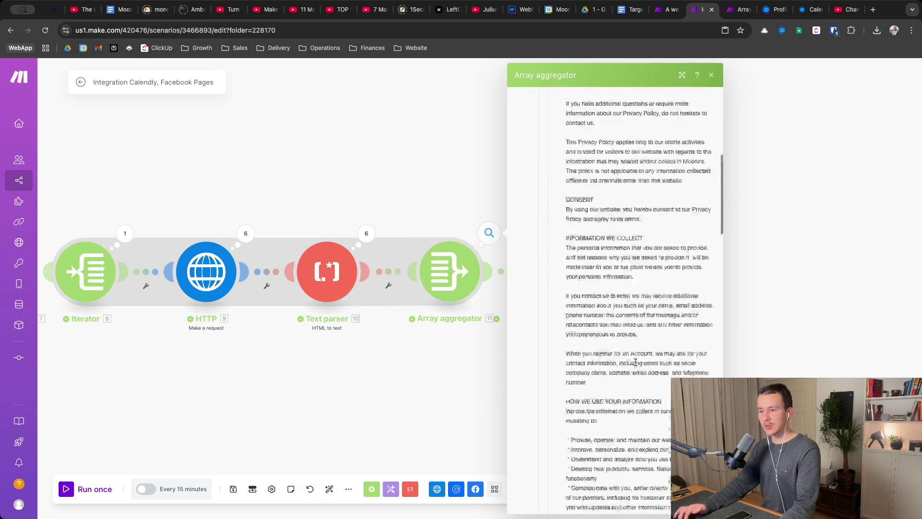
{"action": "scroll", "coordinate": [635, 362], "scroll_direction": "down", "scroll_amount": 15}
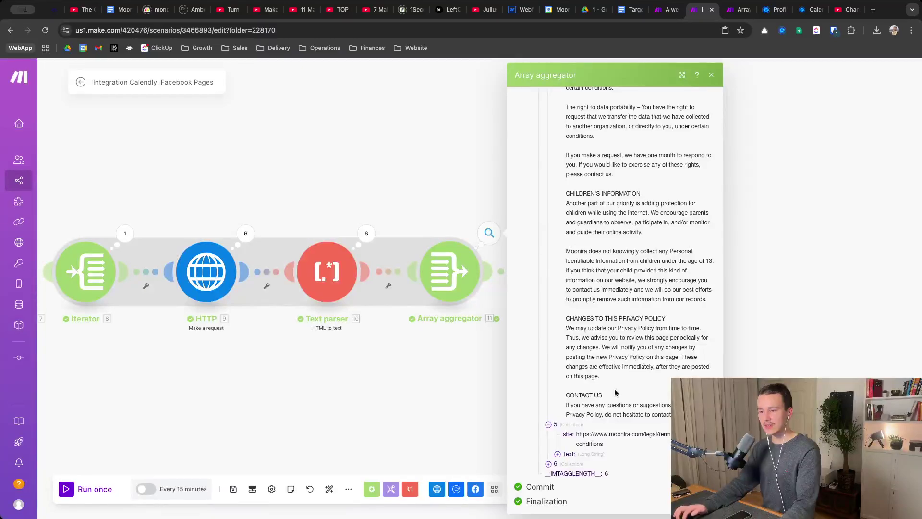
- Read item 6's page text, then open the final OpenAI module's settings
{"action": "left_click", "coordinate": [548, 464]}
{"action": "scroll", "coordinate": [625, 394], "scroll_direction": "down", "scroll_amount": 1}
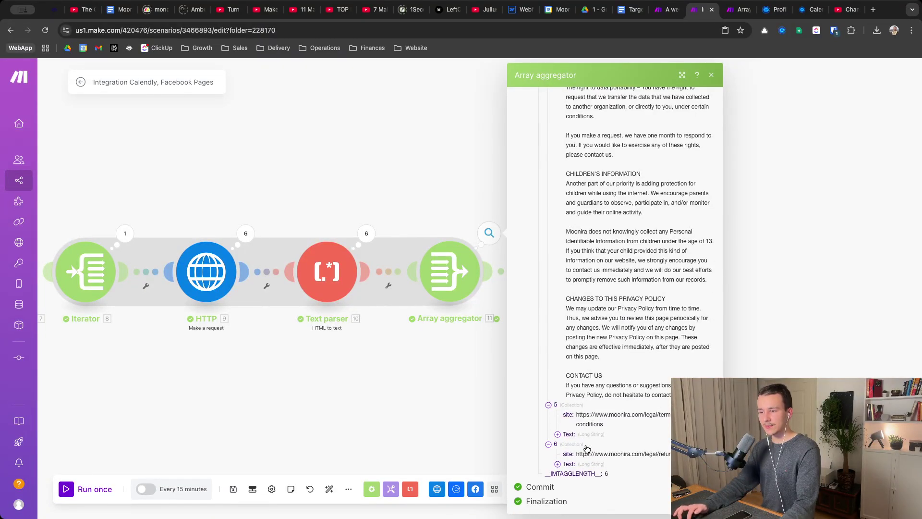
{"action": "left_click", "coordinate": [558, 464]}
{"action": "scroll", "coordinate": [558, 463], "scroll_direction": "down", "scroll_amount": 10}
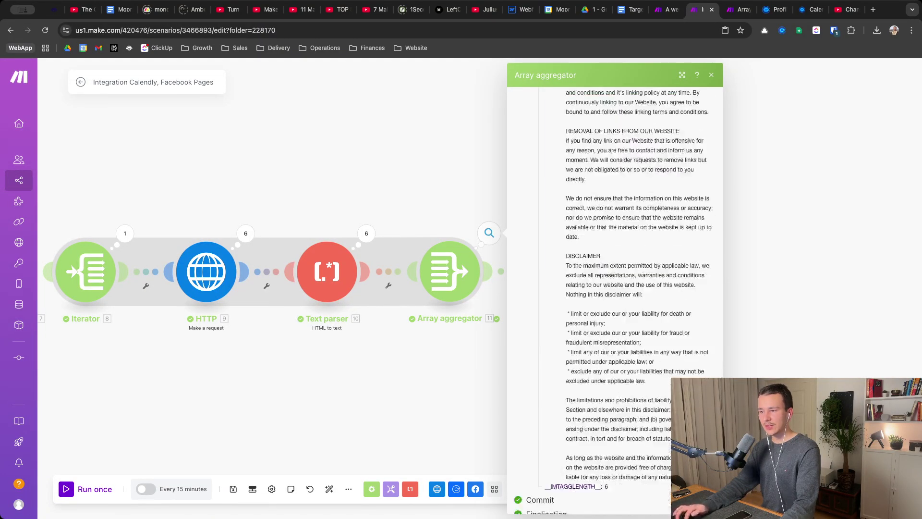
{"action": "left_click", "coordinate": [732, 342]}
{"action": "left_click", "coordinate": [571, 271]}
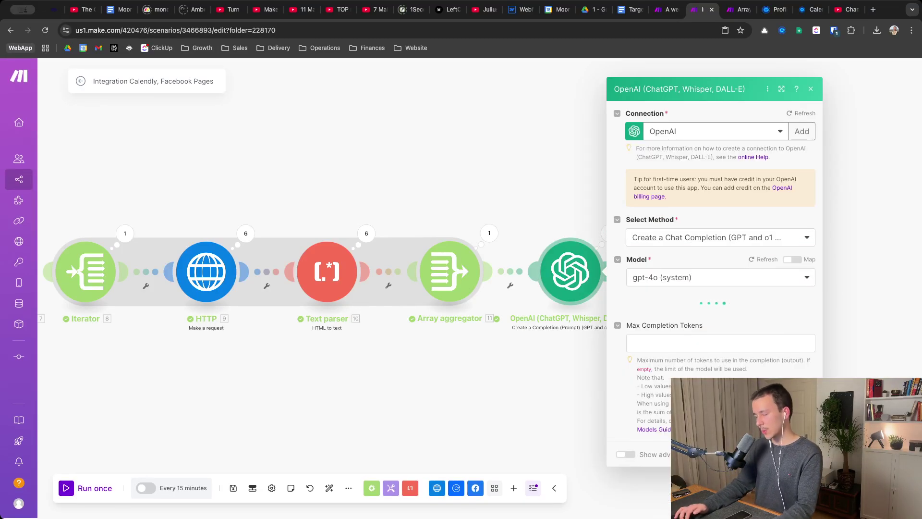
- Expand the final OpenAI run's Messages > 2 > content to read the prompt sent to gpt-4o
{"action": "left_click", "coordinate": [544, 386]}
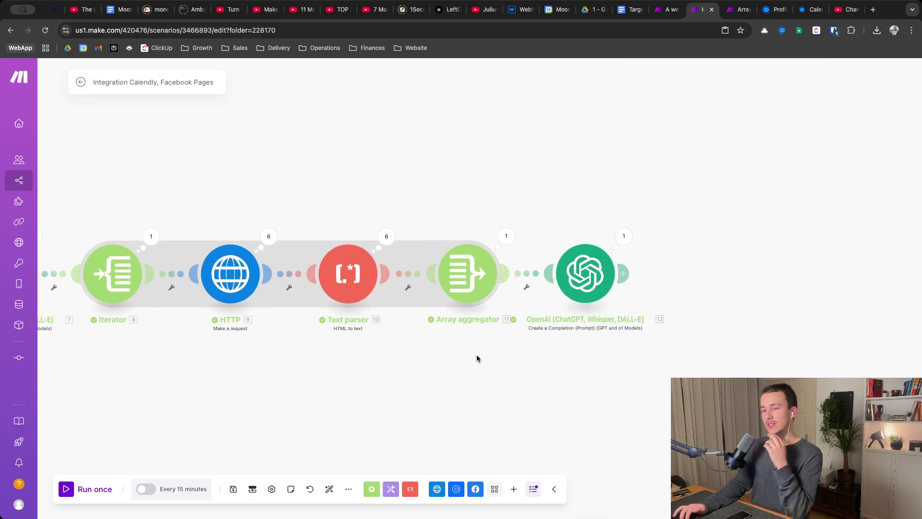
{"action": "scroll", "coordinate": [477, 358], "scroll_direction": "up", "scroll_amount": 5}
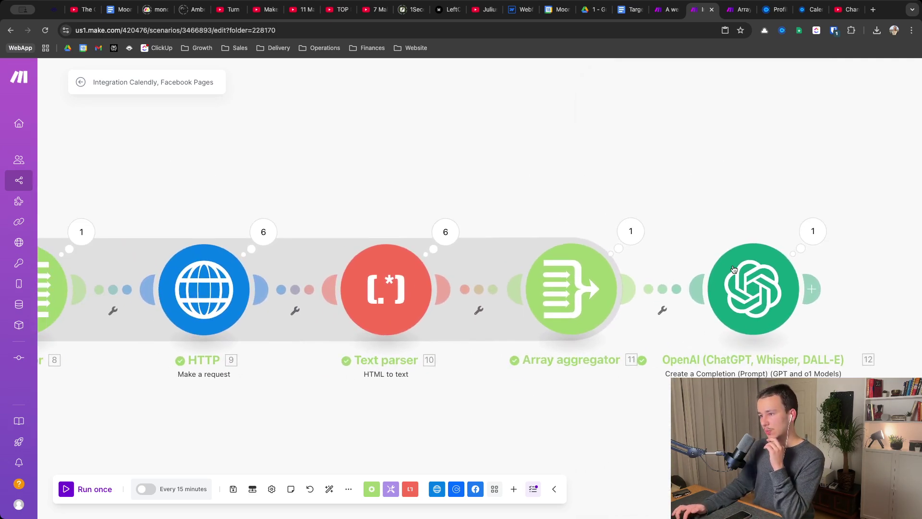
{"action": "left_click", "coordinate": [812, 232]}
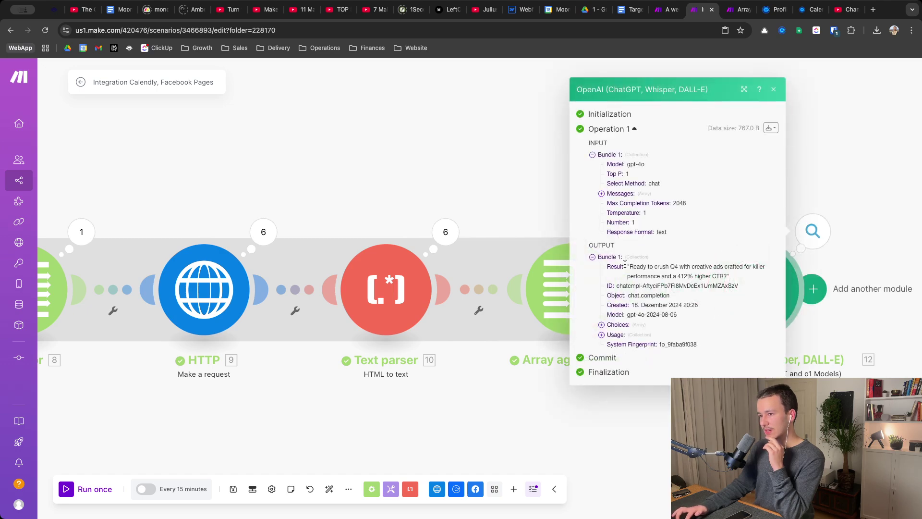
{"action": "left_click", "coordinate": [601, 194]}
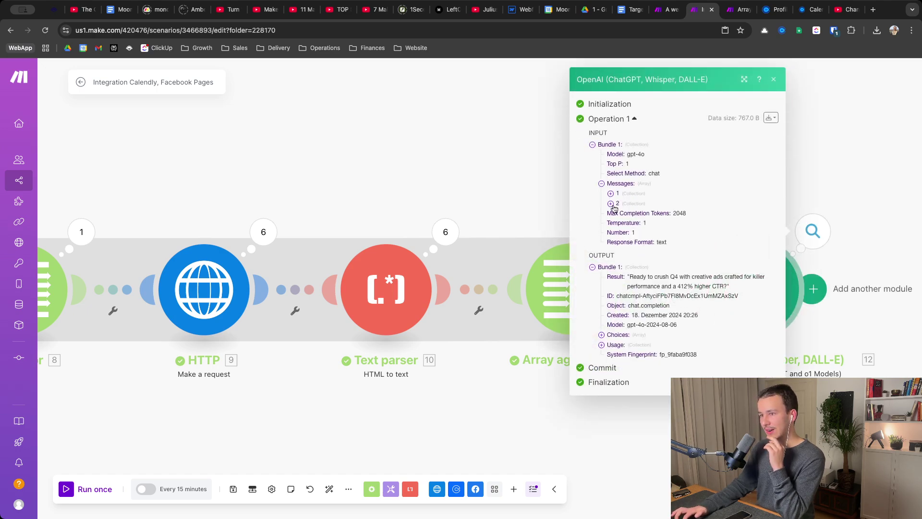
{"action": "left_click", "coordinate": [611, 204]}
{"action": "left_click", "coordinate": [620, 219]}
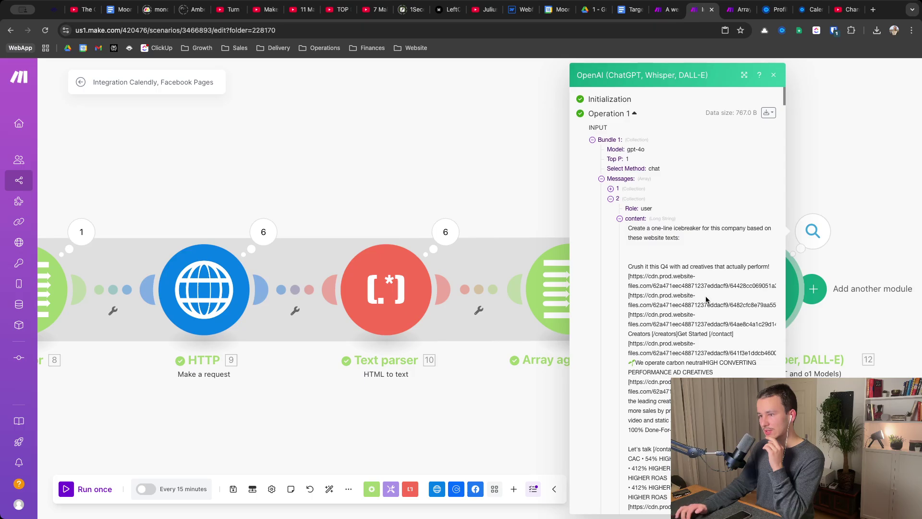
- Review the icebreaker result and the 2048 Max Completion Tokens value, then dismiss the run output
{"action": "scroll", "coordinate": [706, 300], "scroll_direction": "down", "scroll_amount": 10}
{"action": "scroll", "coordinate": [706, 300], "scroll_direction": "down", "scroll_amount": 15}
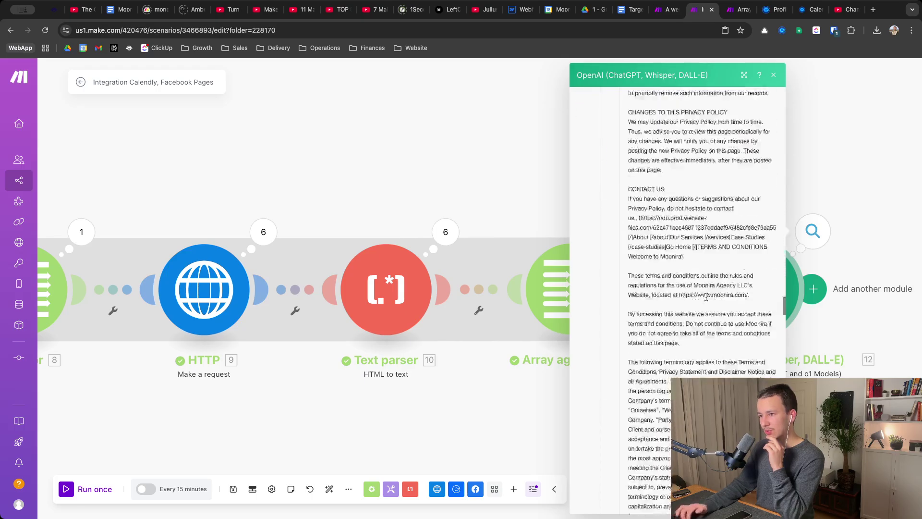
{"action": "scroll", "coordinate": [706, 299], "scroll_direction": "down", "scroll_amount": 15}
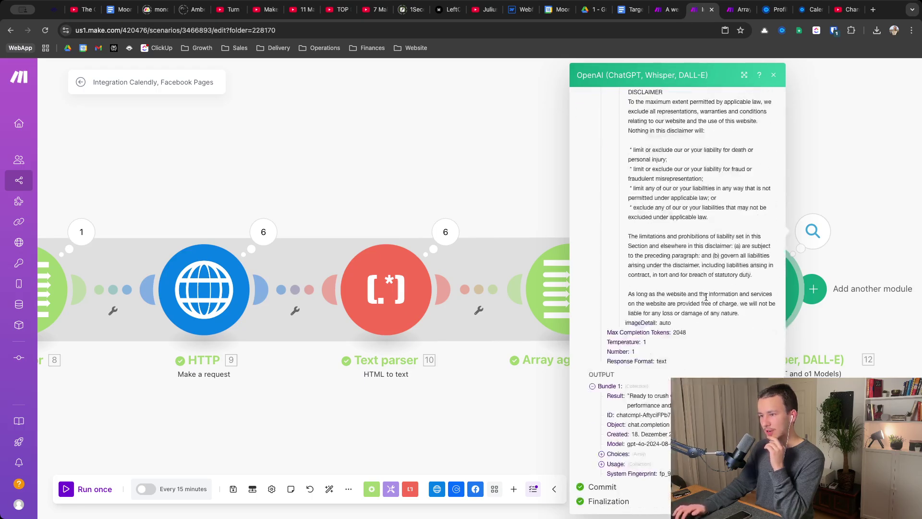
{"action": "double_click", "coordinate": [684, 331]}
{"action": "key", "text": "Escape"}
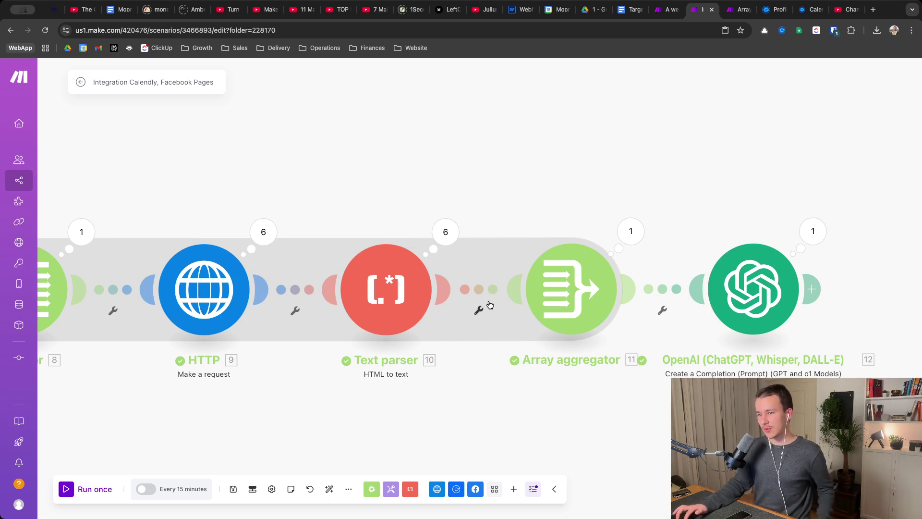
{"action": "scroll", "coordinate": [512, 382], "scroll_direction": "up", "scroll_amount": 1}
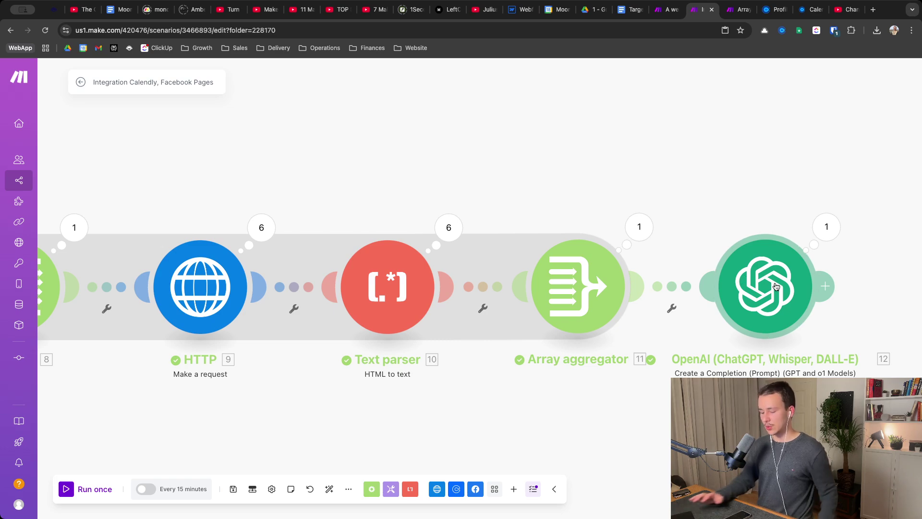
{"action": "scroll", "coordinate": [777, 287], "scroll_direction": "left", "scroll_amount": 5}
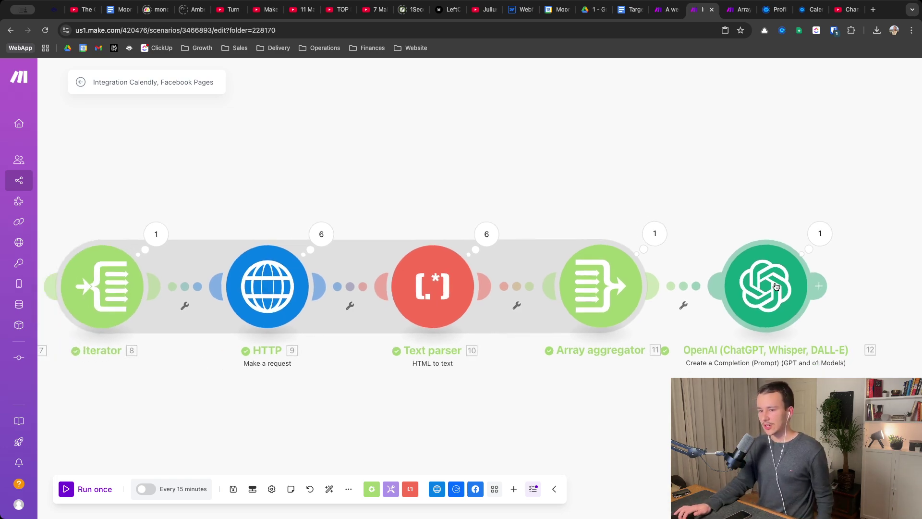
{"action": "scroll", "coordinate": [731, 173], "scroll_direction": "down", "scroll_amount": 2}
{"action": "scroll", "coordinate": [730, 174], "scroll_direction": "down", "scroll_amount": 3}
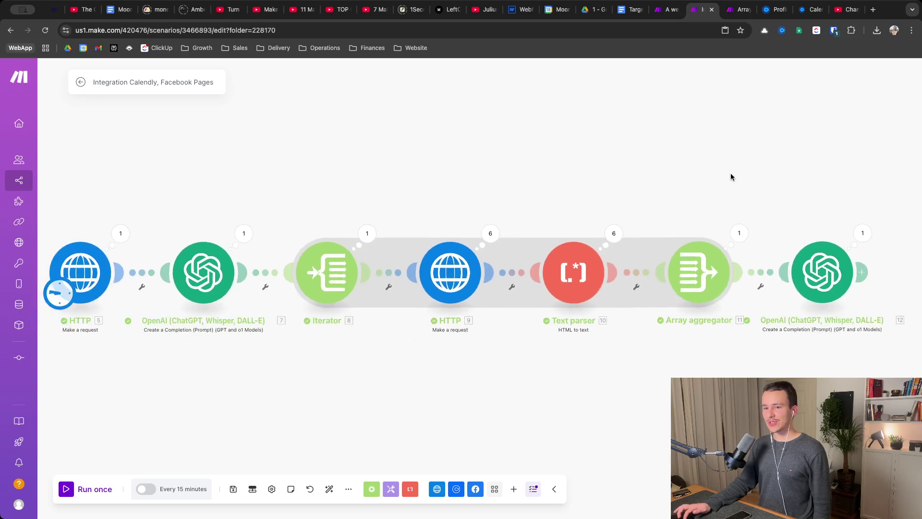
{"action": "scroll", "coordinate": [746, 179], "scroll_direction": "right", "scroll_amount": 1}
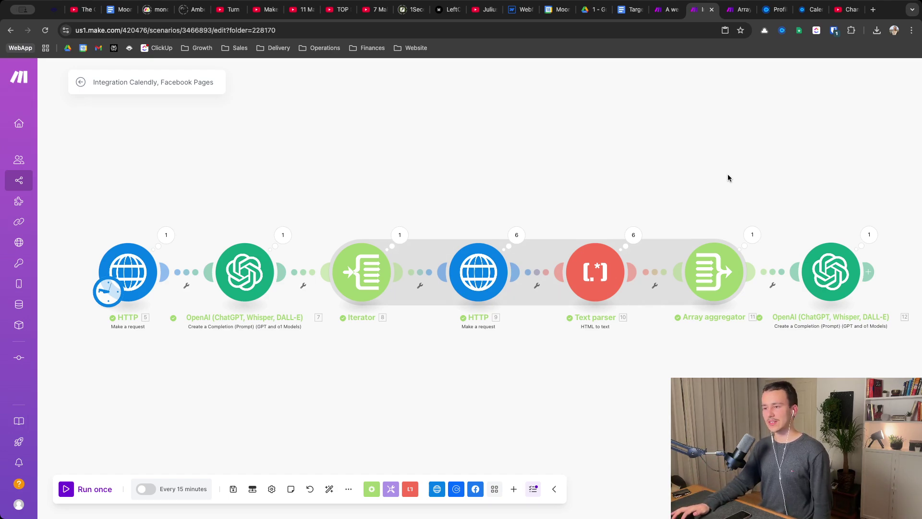
{"action": "scroll", "coordinate": [722, 173], "scroll_direction": "down", "scroll_amount": 1}
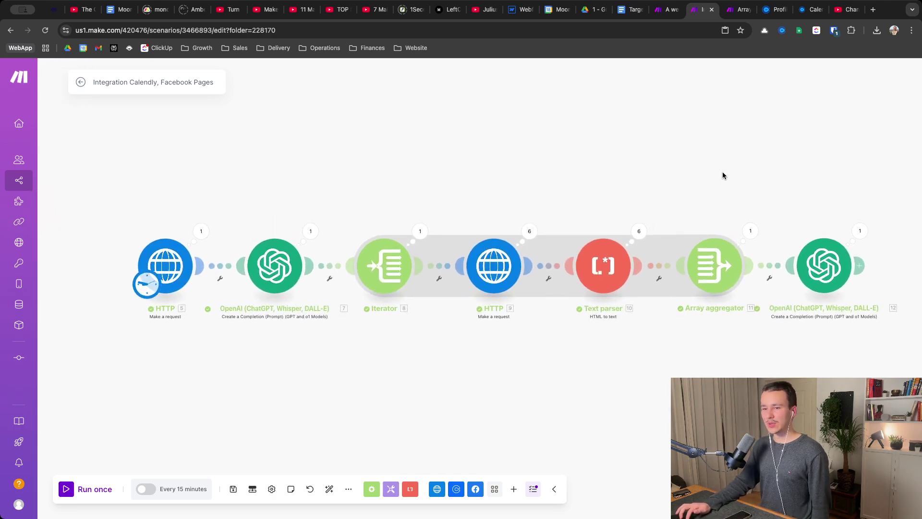
{"action": "left_click_drag", "start_coordinate": [722, 176], "coordinate": [705, 177]}
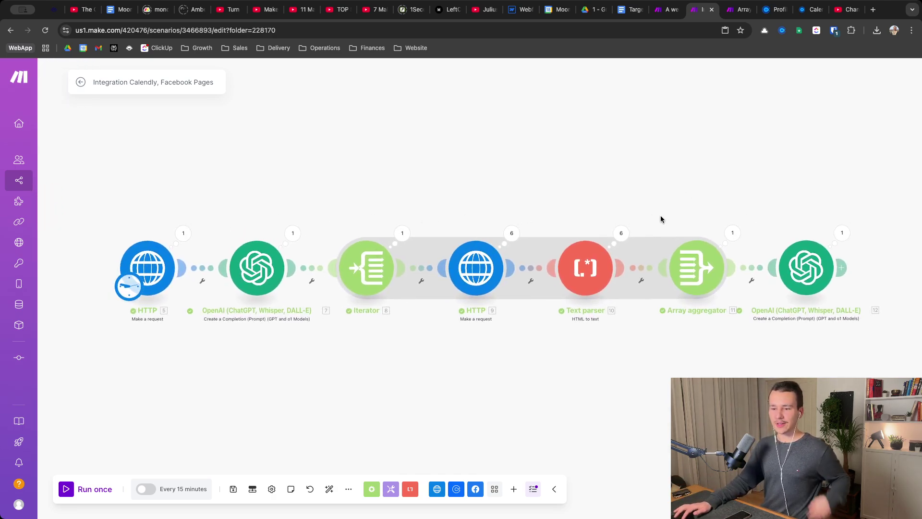